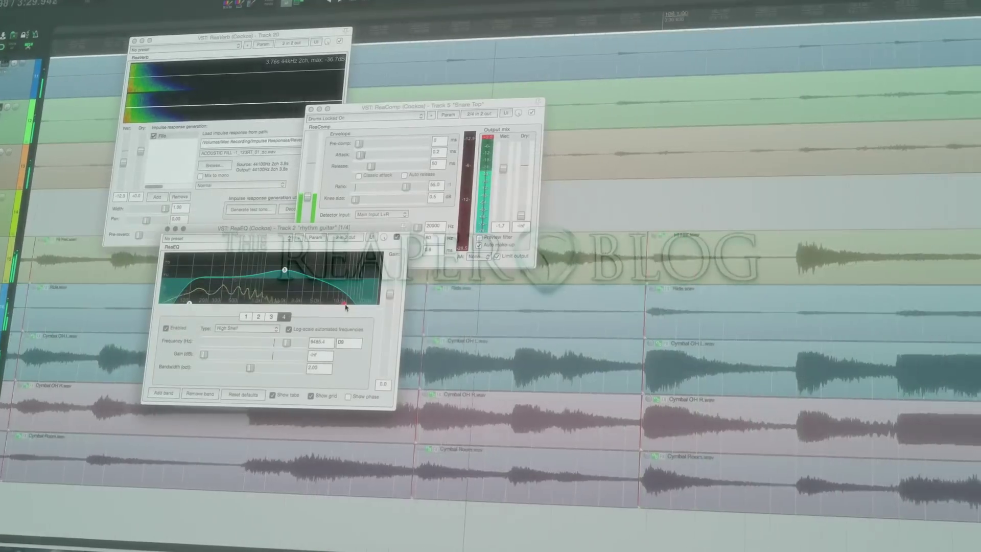
Drag the ReaEQ band 4 High Shelf handle up to roughly 16559 Hz
drag(345, 307, 365, 308)
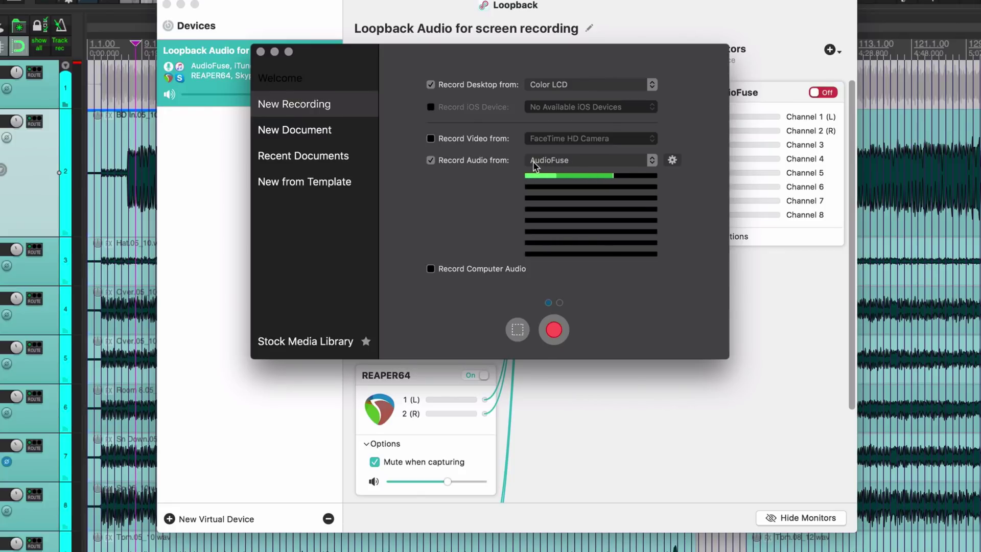
Tick Record Computer Audio in AudioFuse's gear options and continue past the notice
click(671, 160)
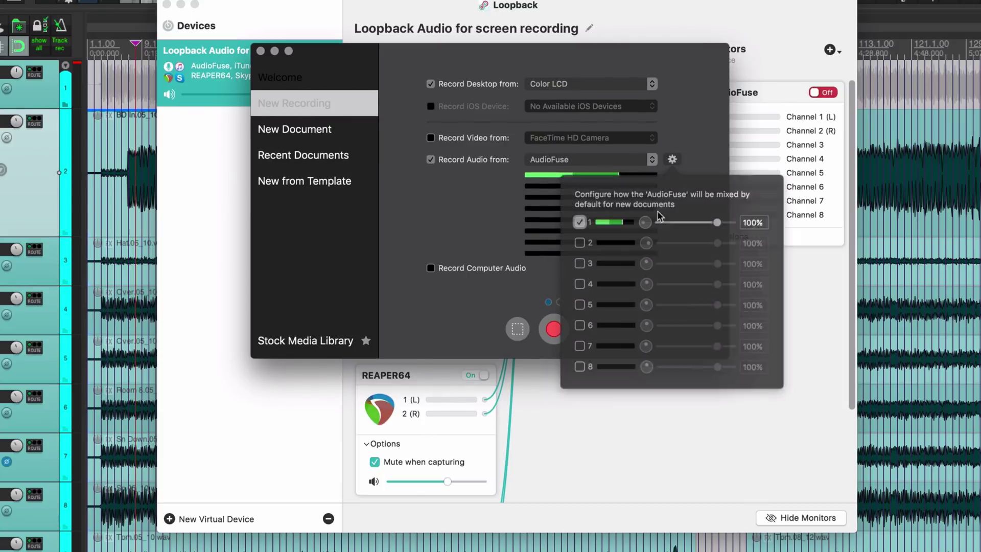
click(442, 269)
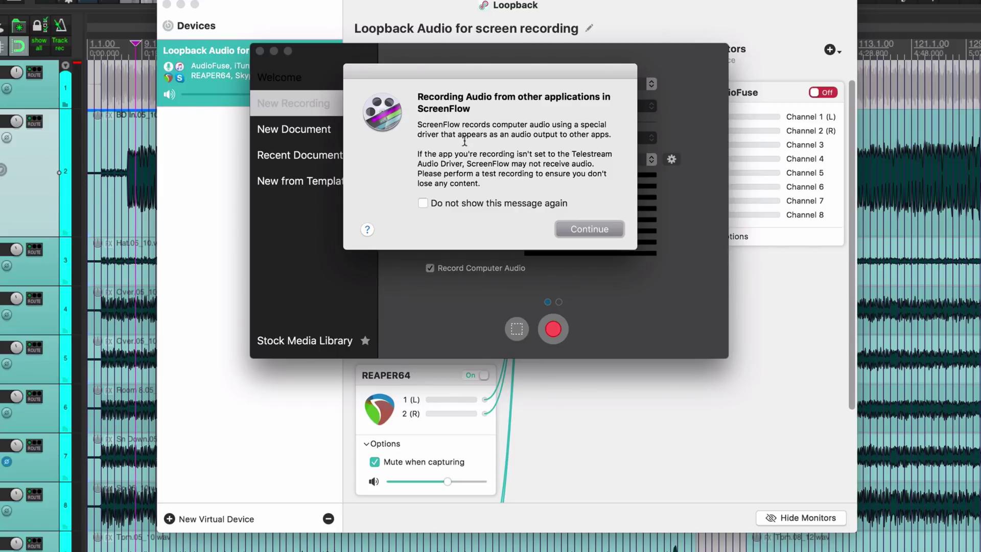
click(579, 228)
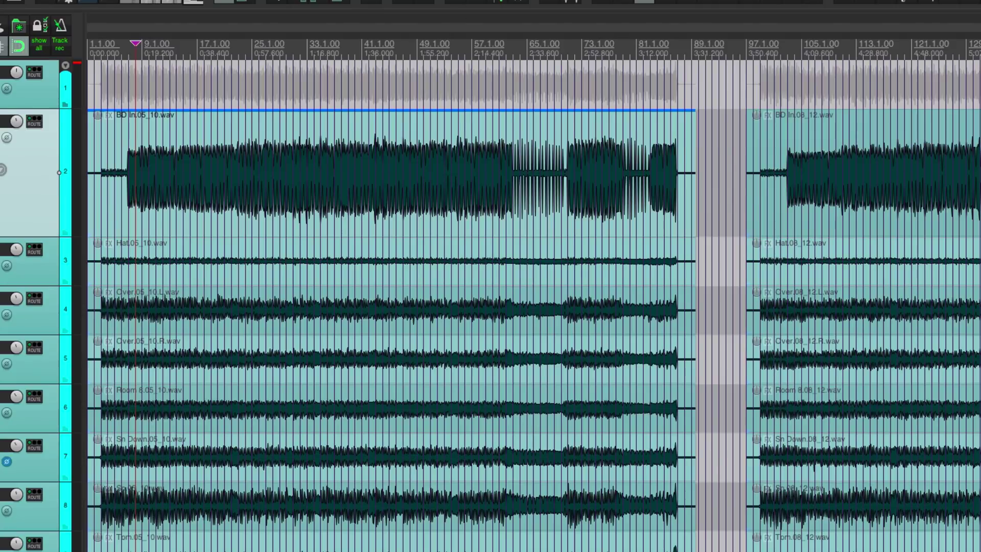
Set REAPER's audio device to Telestream and check the BD In_04 track's input options
click(463, 11)
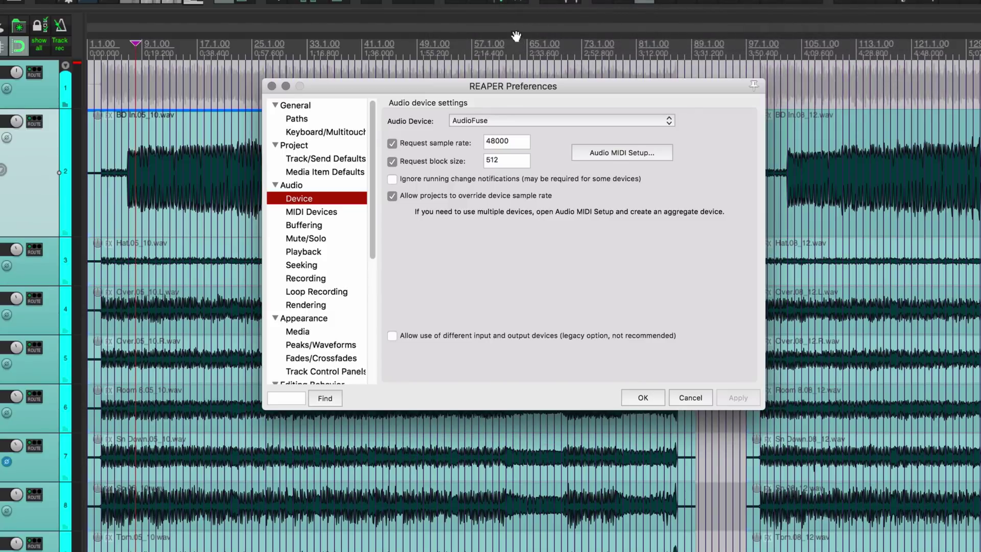
click(498, 120)
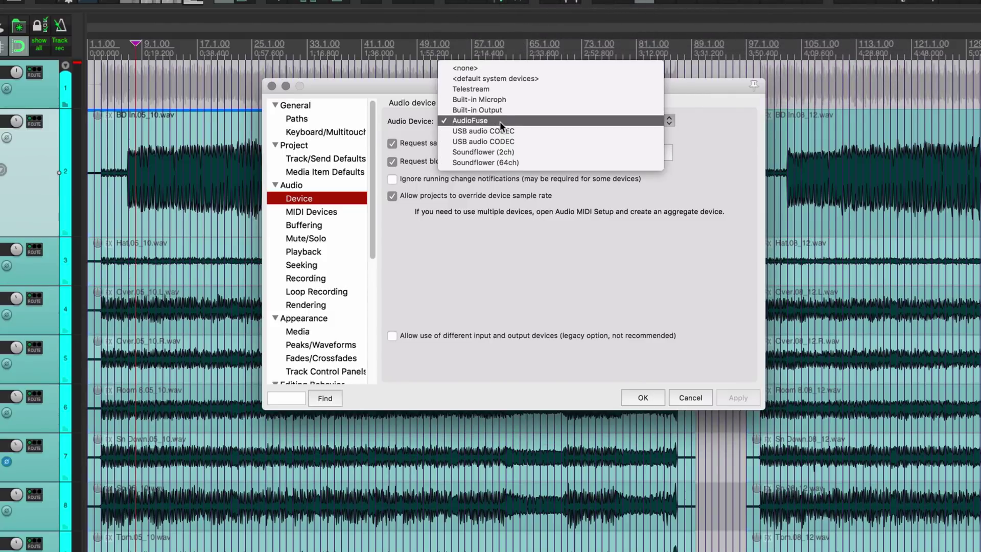
click(494, 90)
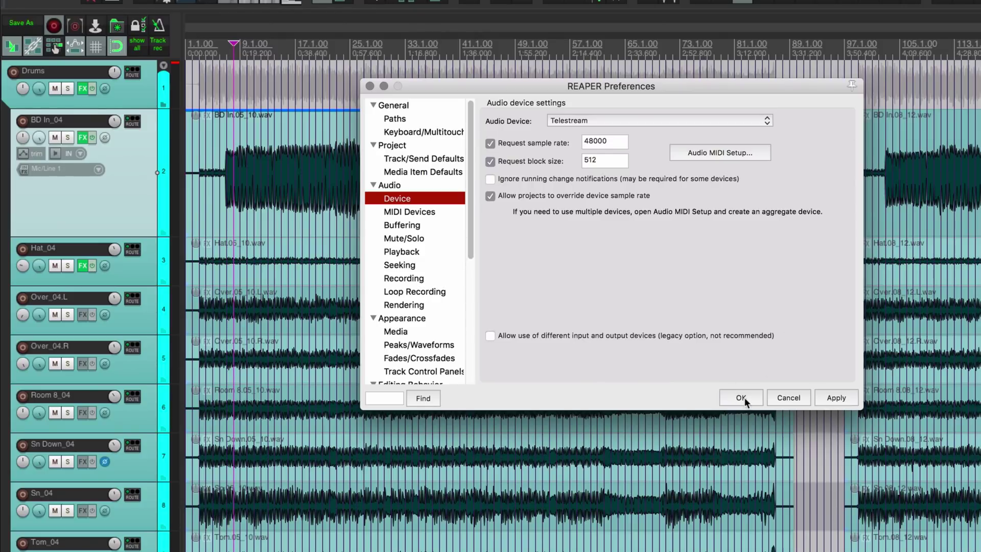
click(740, 397)
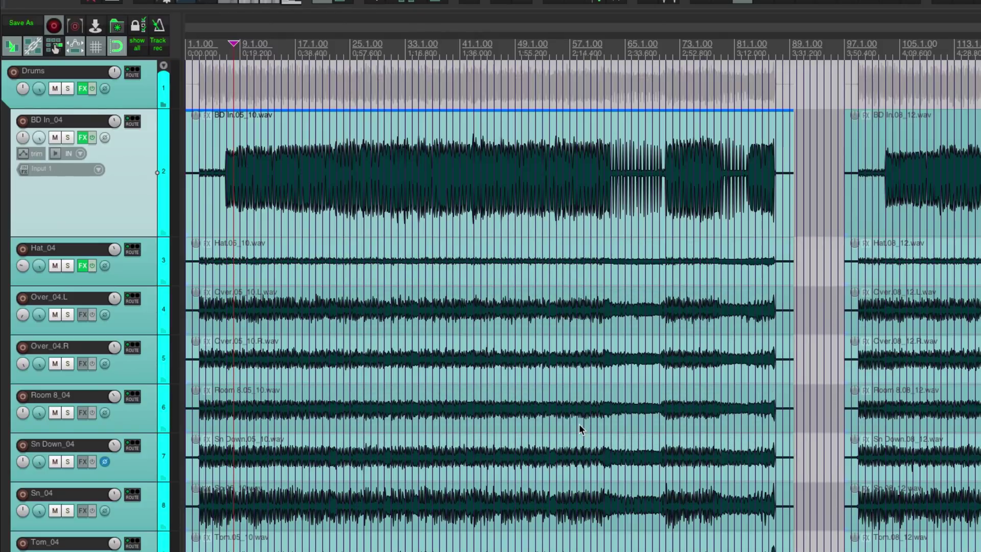
click(73, 171)
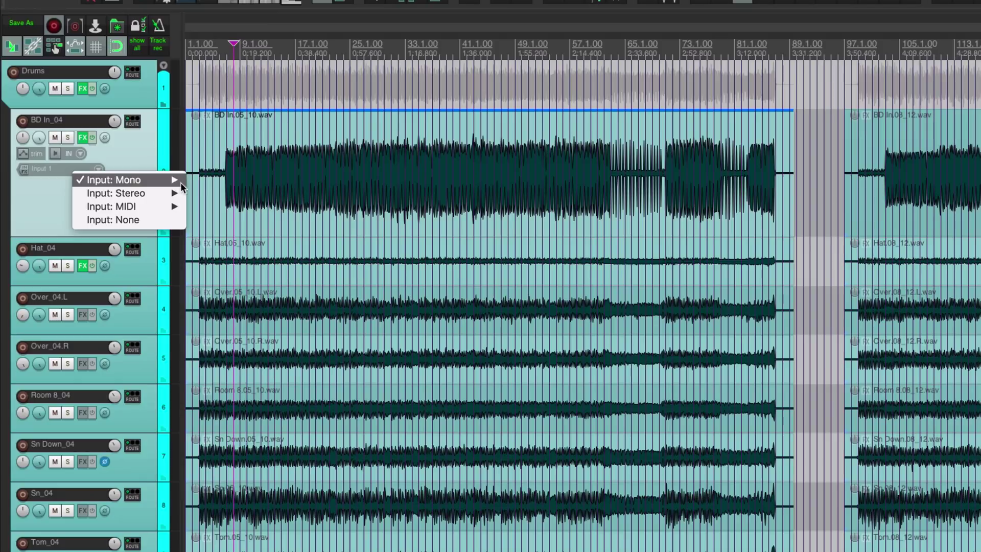
click(144, 153)
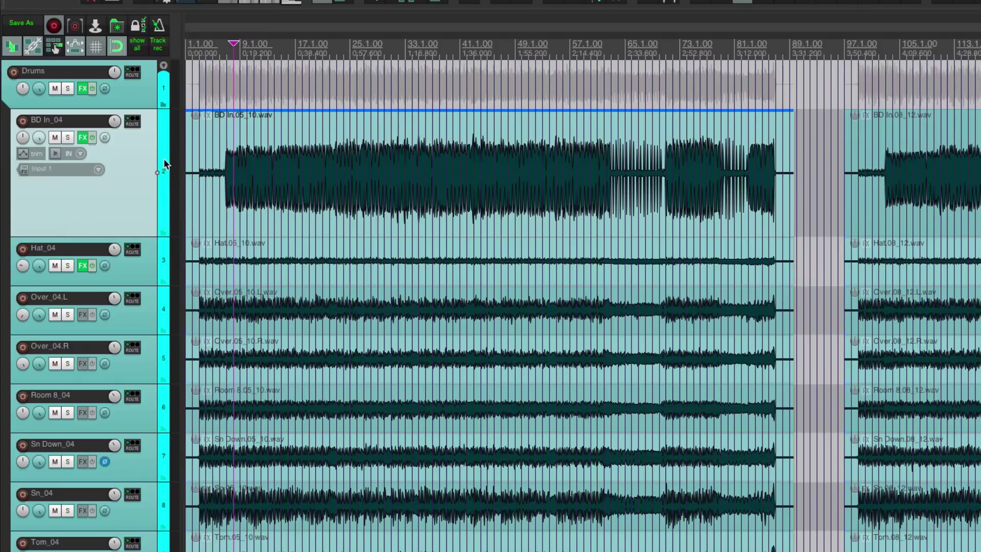
Switch to Loopback and inspect the REAPER64 source and Channels 3 & 4 output
key(super+Tab)
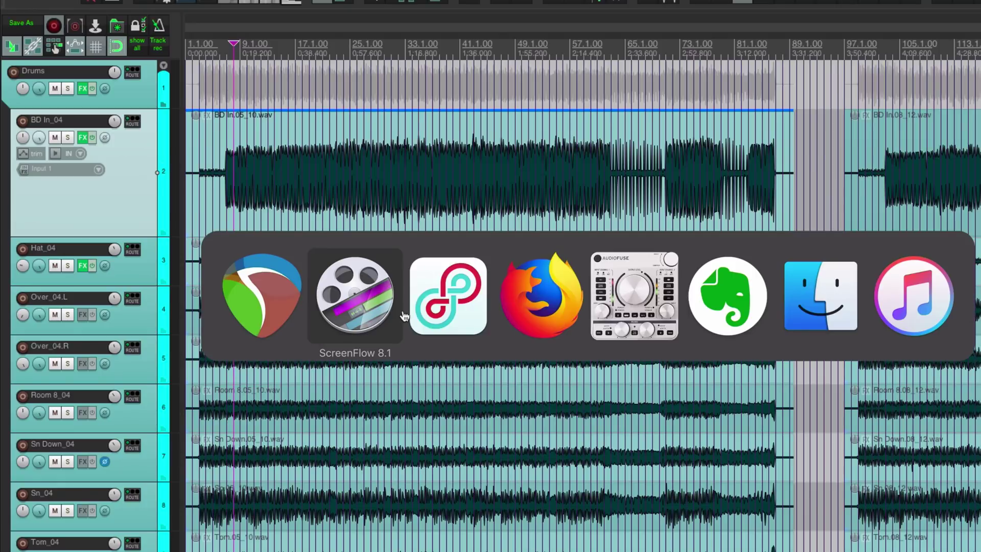
key(super+Tab)
scroll(711, 339, down, 5)
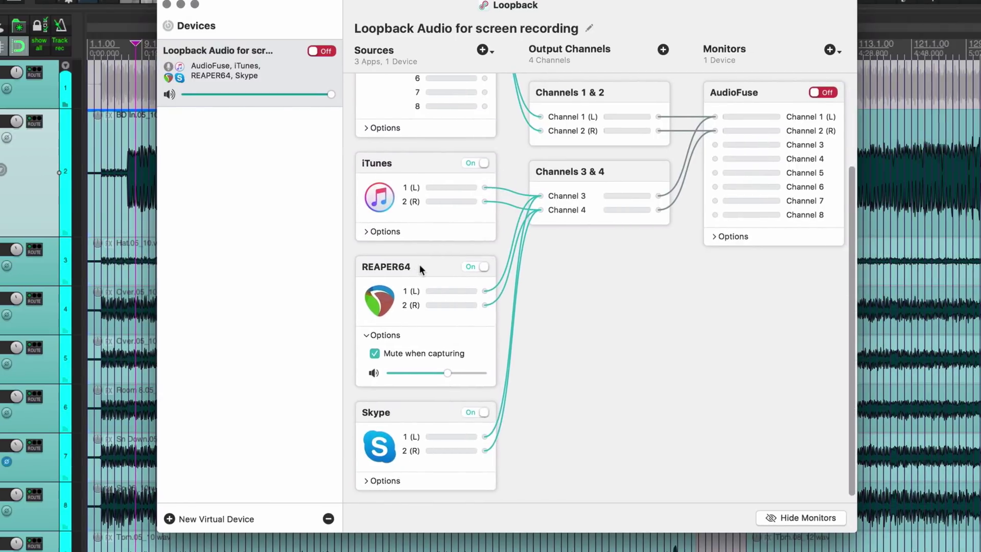
click(562, 304)
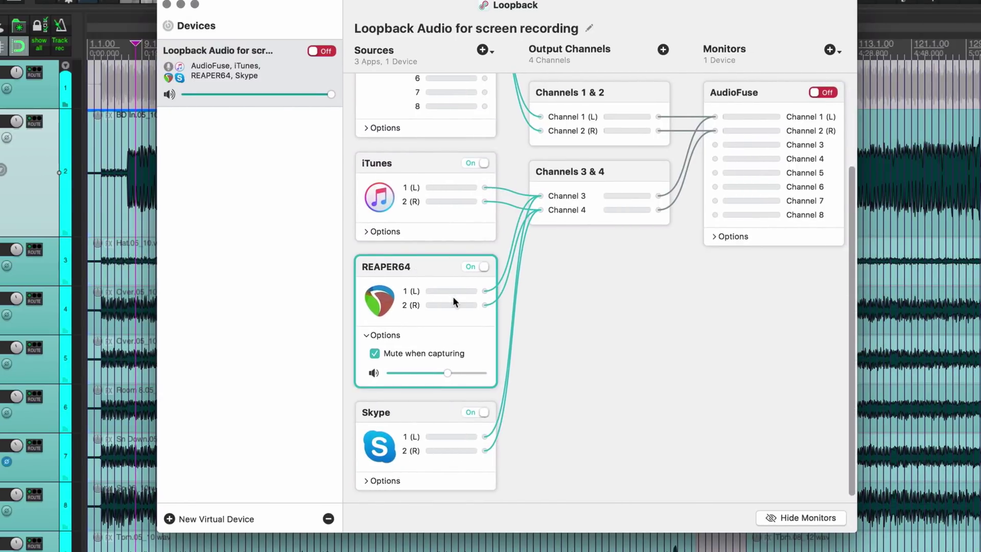
click(610, 184)
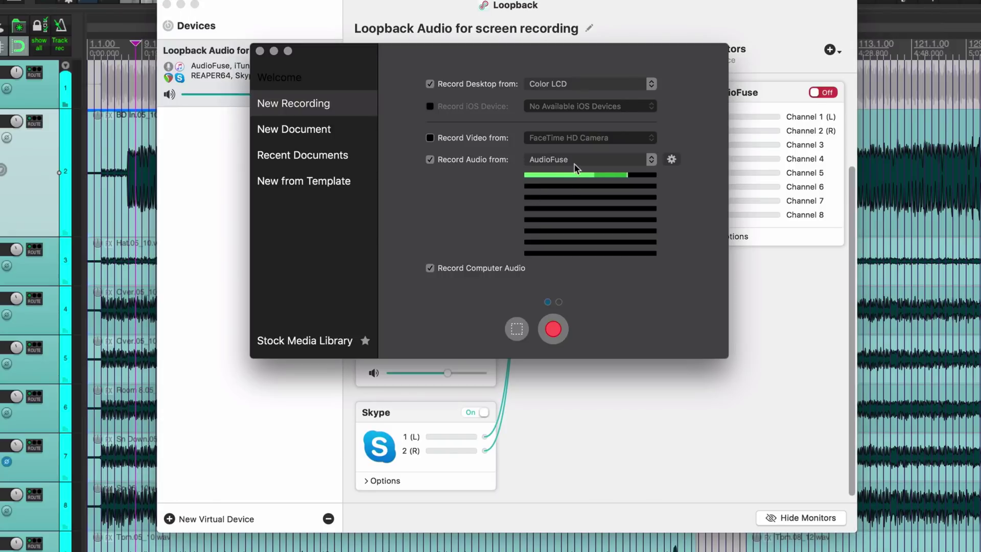
Choose 'Loopback Audio for screen recording' as ScreenFlow's audio source
click(587, 159)
click(242, 235)
click(243, 235)
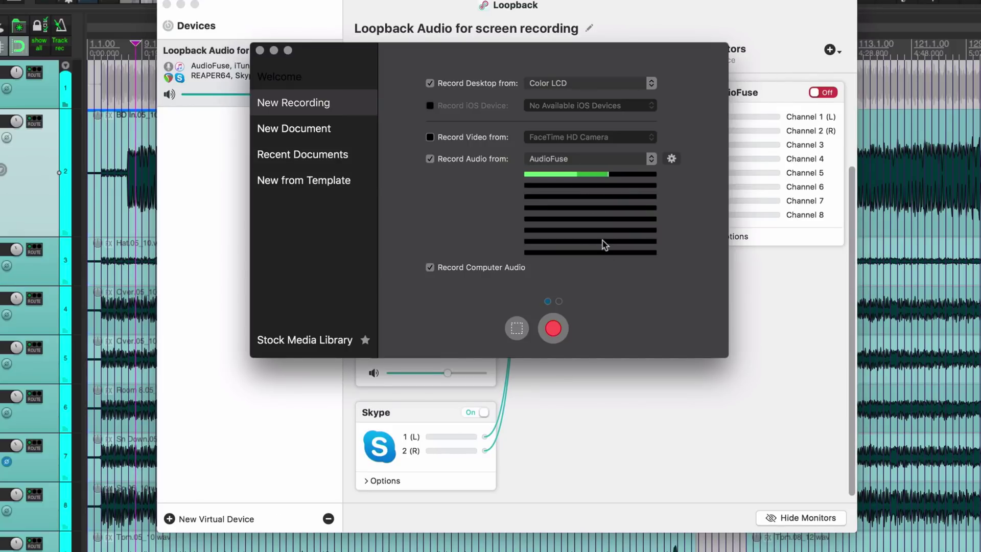
click(587, 159)
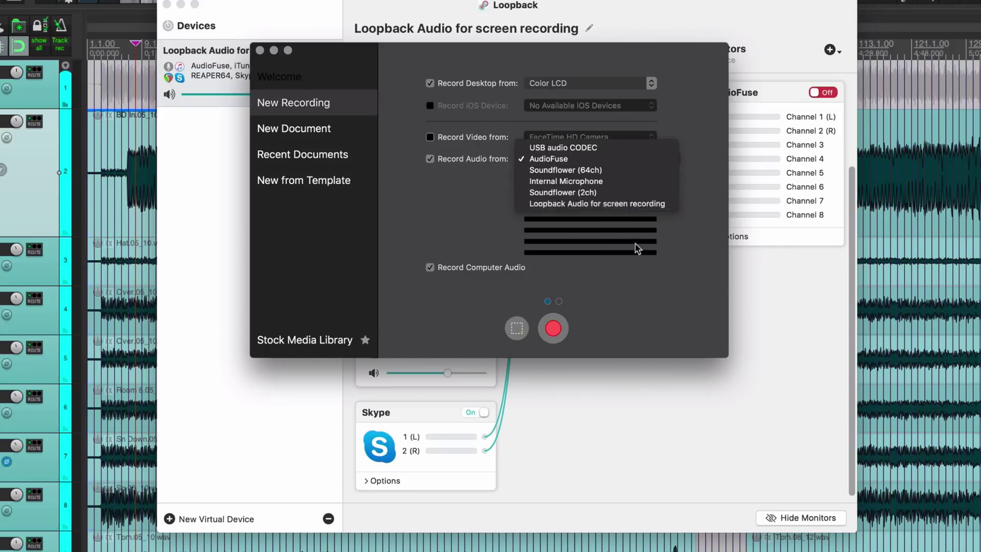
click(632, 203)
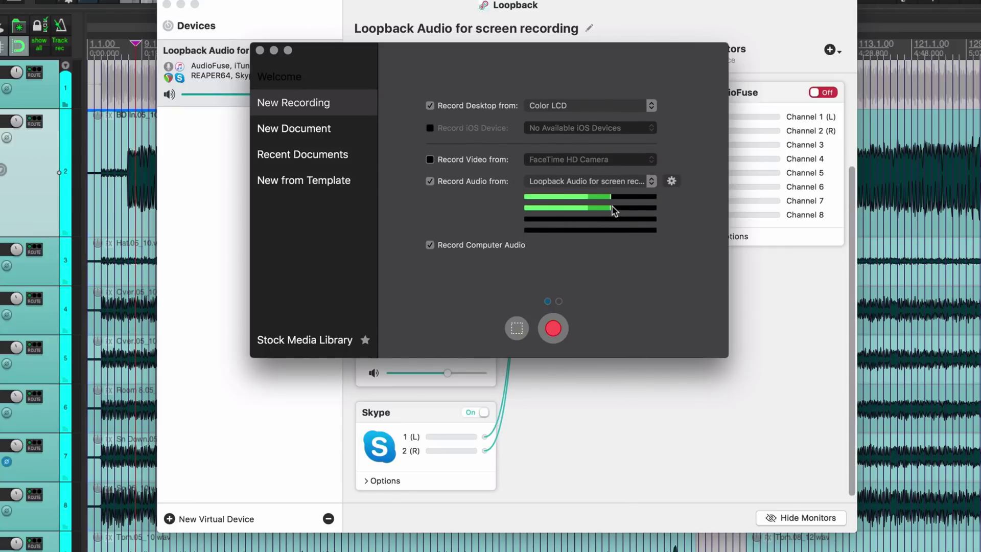
Play the REAPER drum tracks from near bar 17, then return to Loopback
click(88, 214)
click(224, 212)
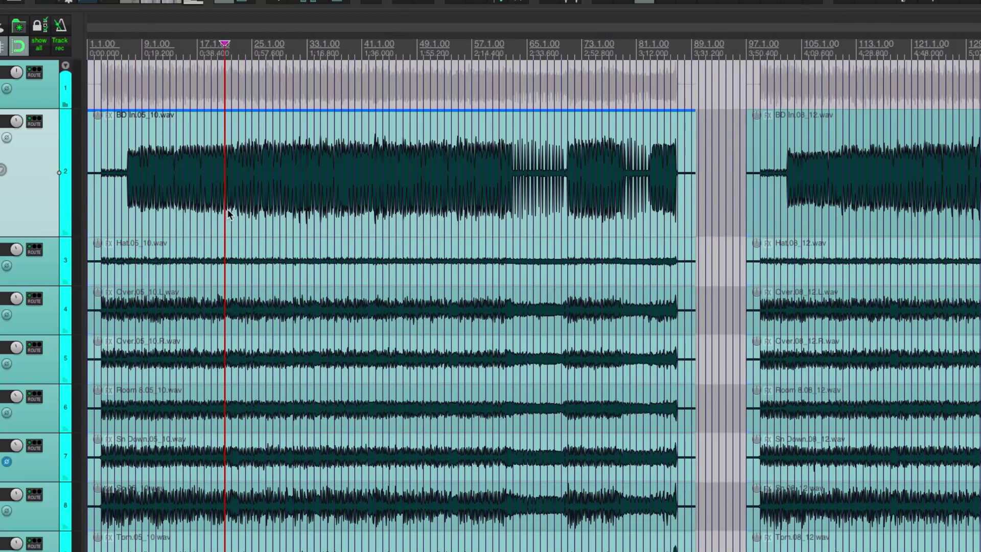
key(space)
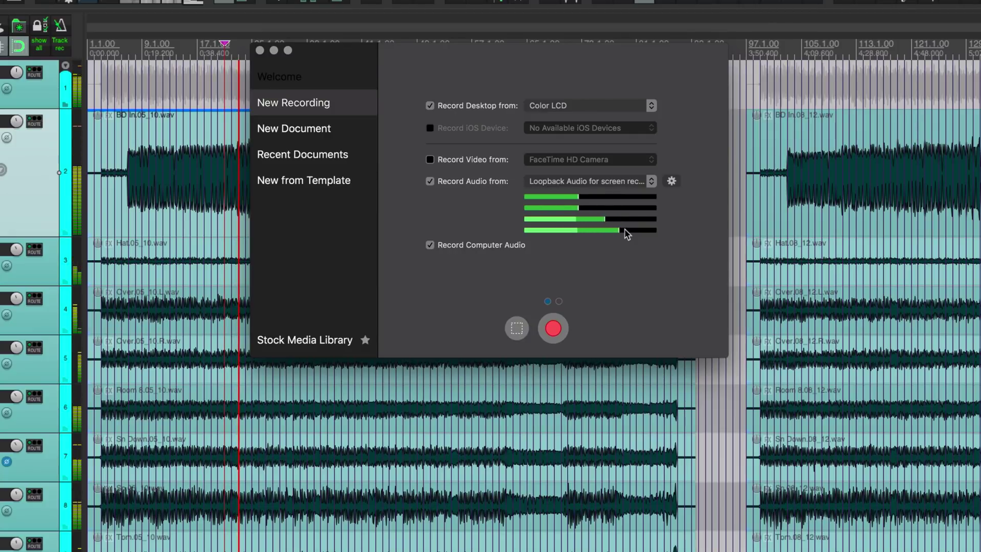
key(super+Tab)
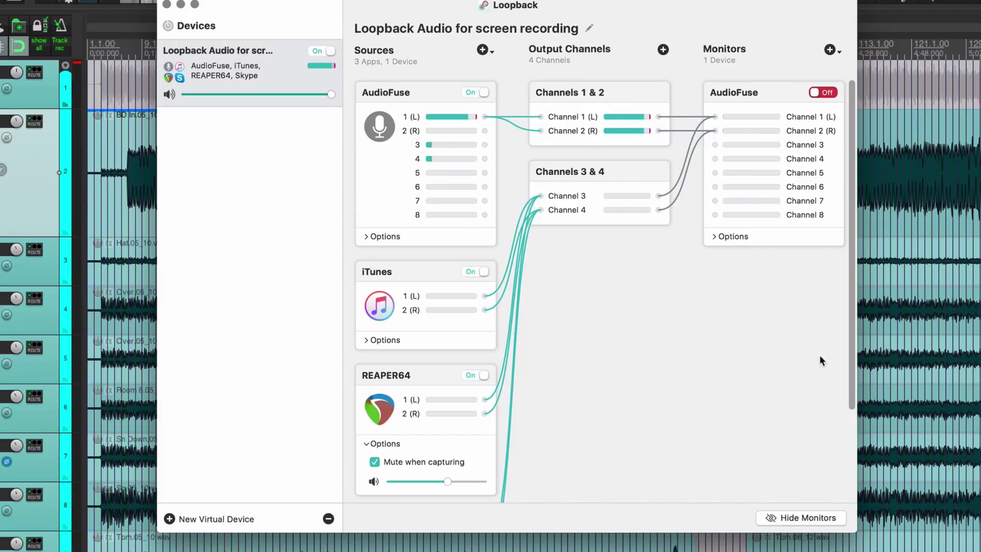
Delete the existing Loopback device and create a new virtual device
click(328, 519)
click(594, 171)
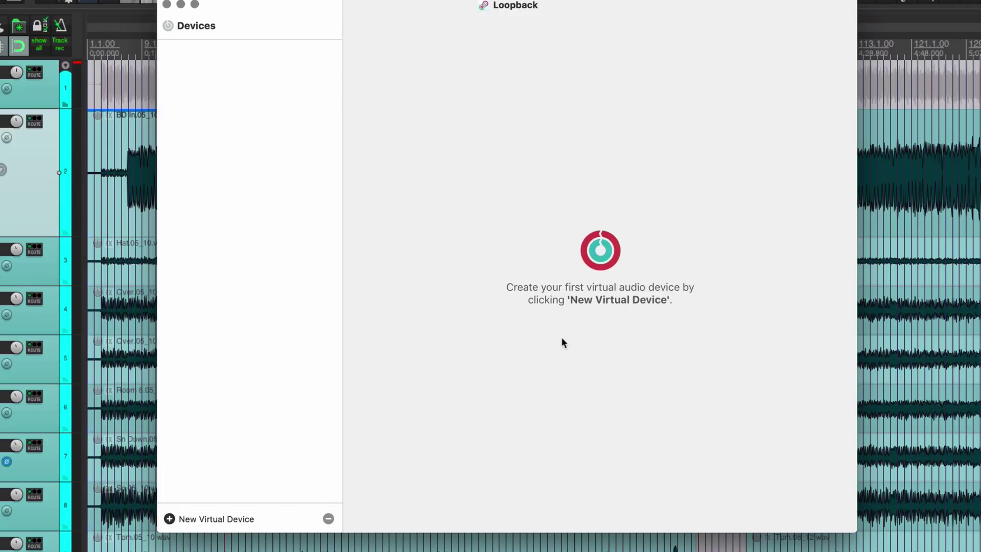
click(169, 518)
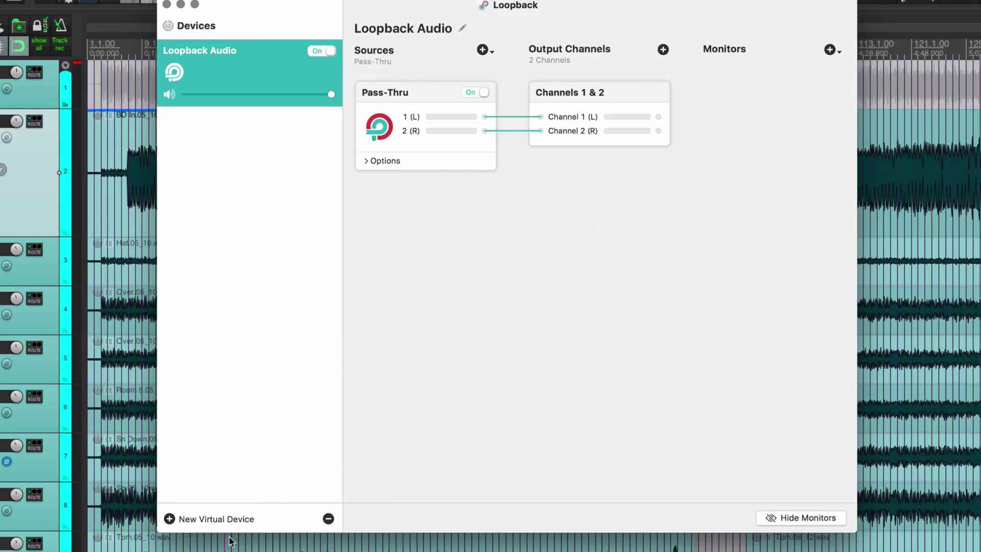
Replace Pass-Thru with AudioFuse, feed input 1 to Channels 1 and 2, add Channels 3 & 4
click(428, 104)
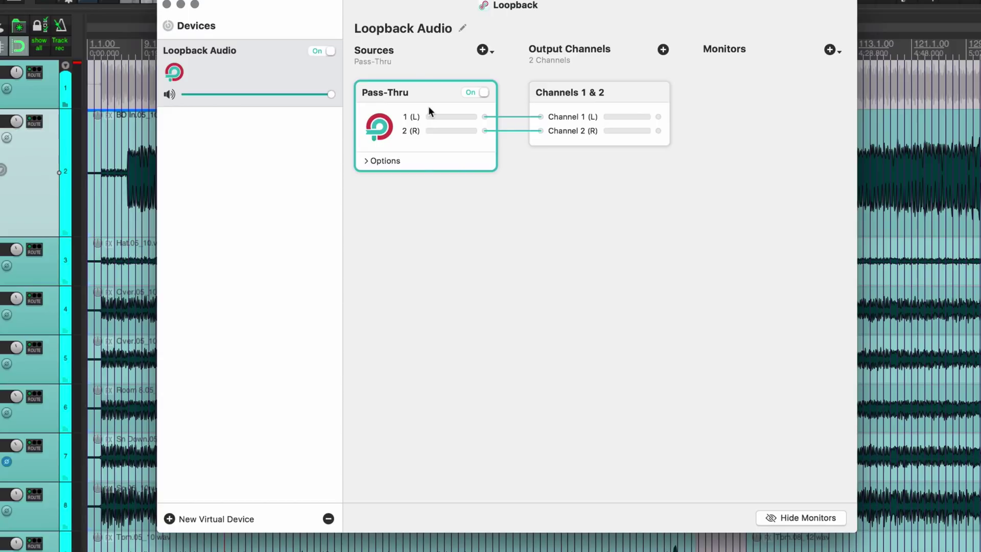
key(BackSpace)
click(482, 50)
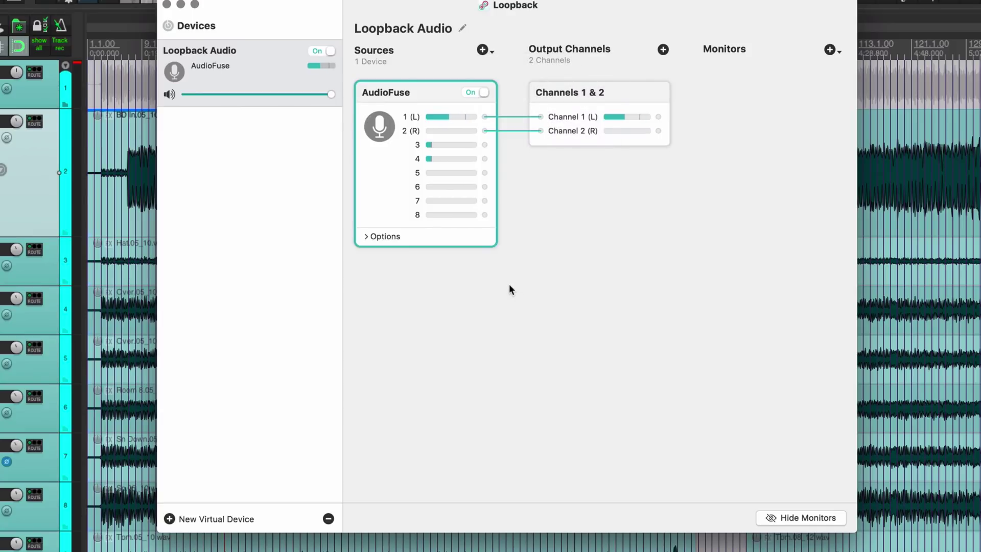
click(515, 131)
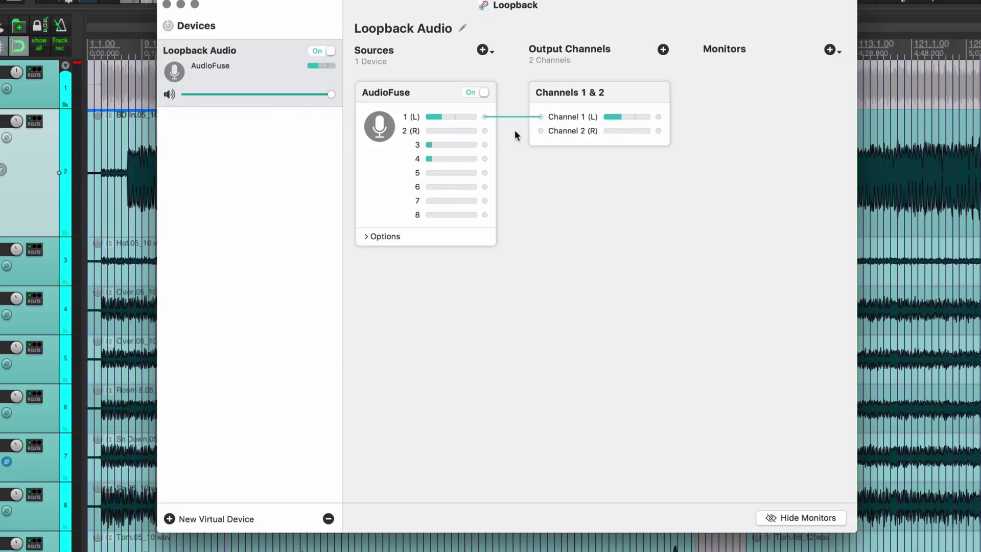
drag(484, 117, 536, 131)
click(663, 49)
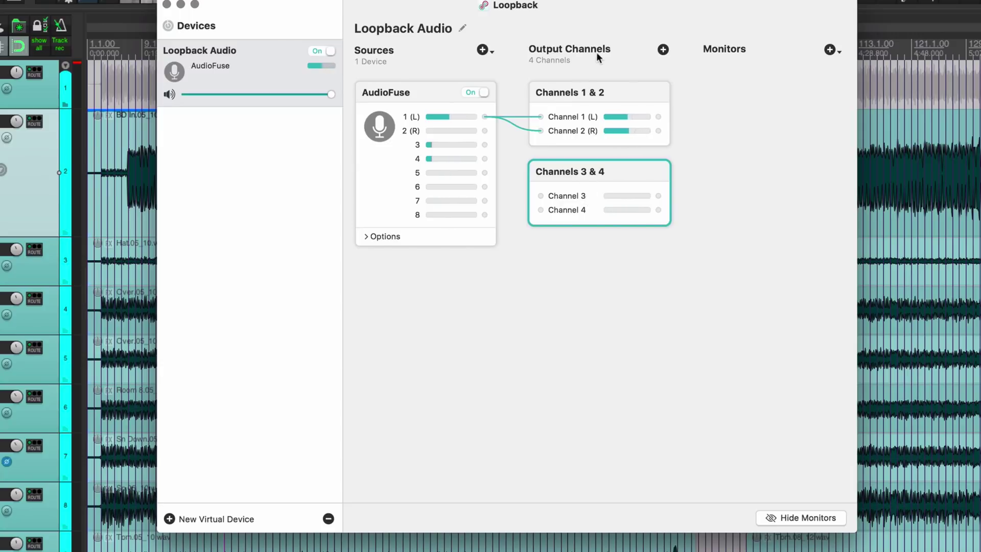
Add REAPER64 as a source and route its left and right to Channels 3 and 4
click(482, 49)
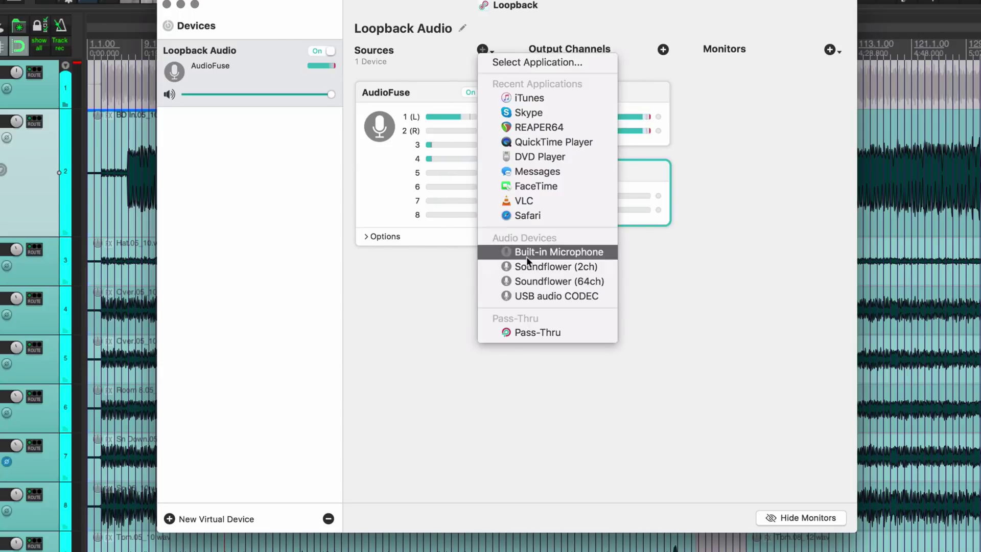
click(565, 129)
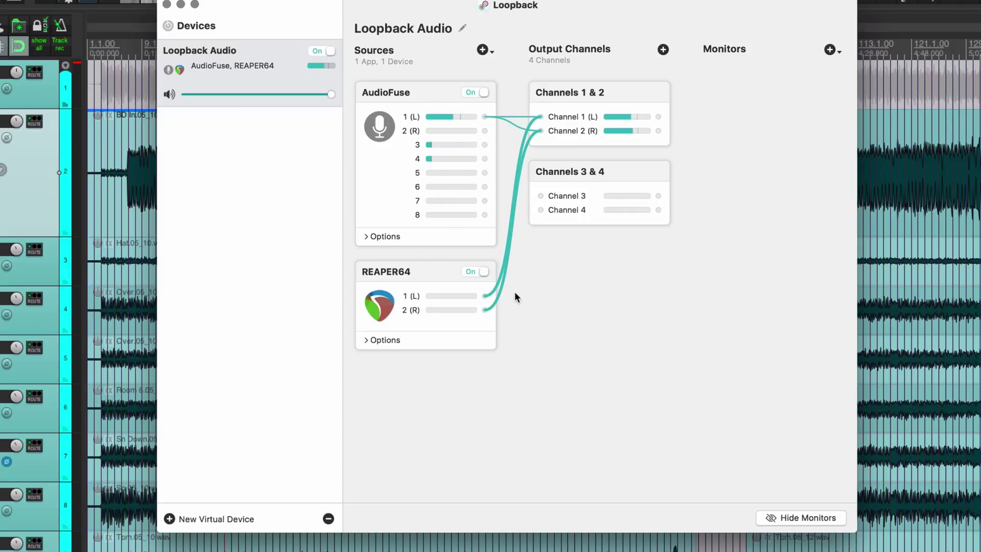
key(BackSpace)
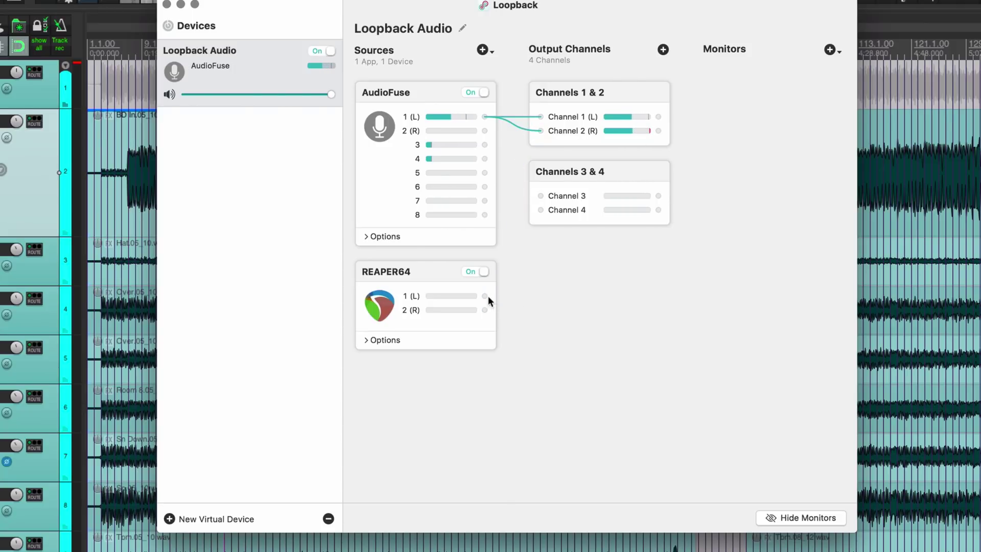
drag(485, 296, 540, 196)
drag(484, 310, 539, 210)
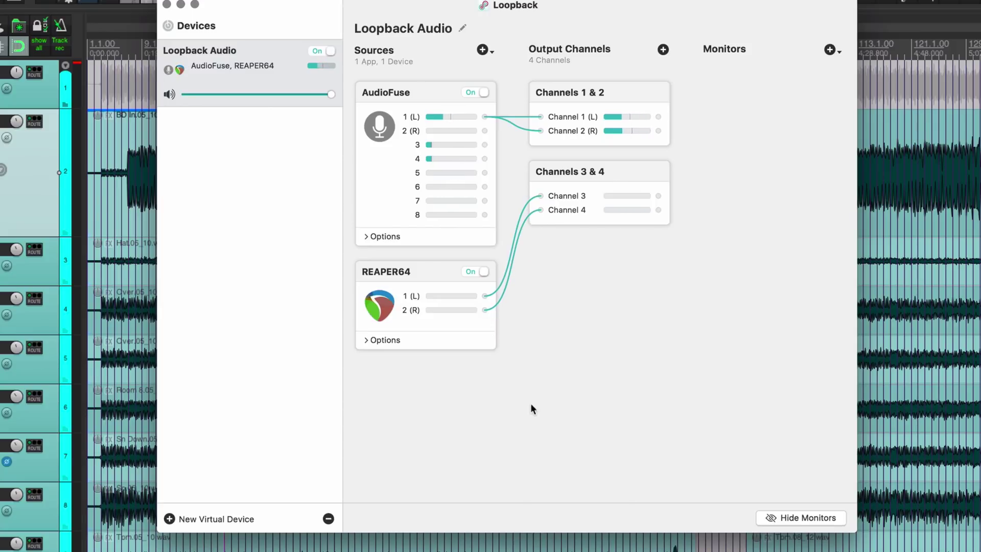
Check REAPER64's new connections and lower its source volume to about 80%
click(525, 203)
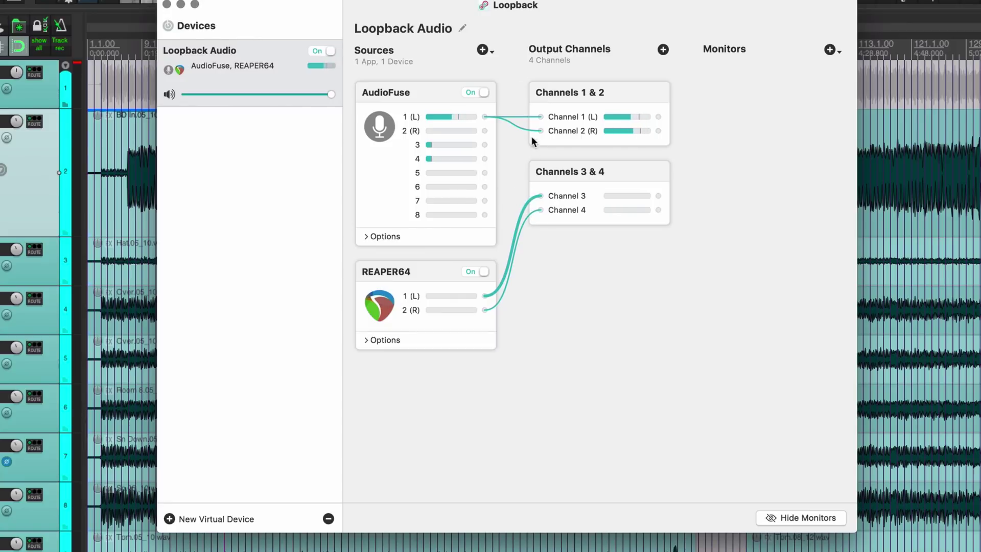
click(526, 215)
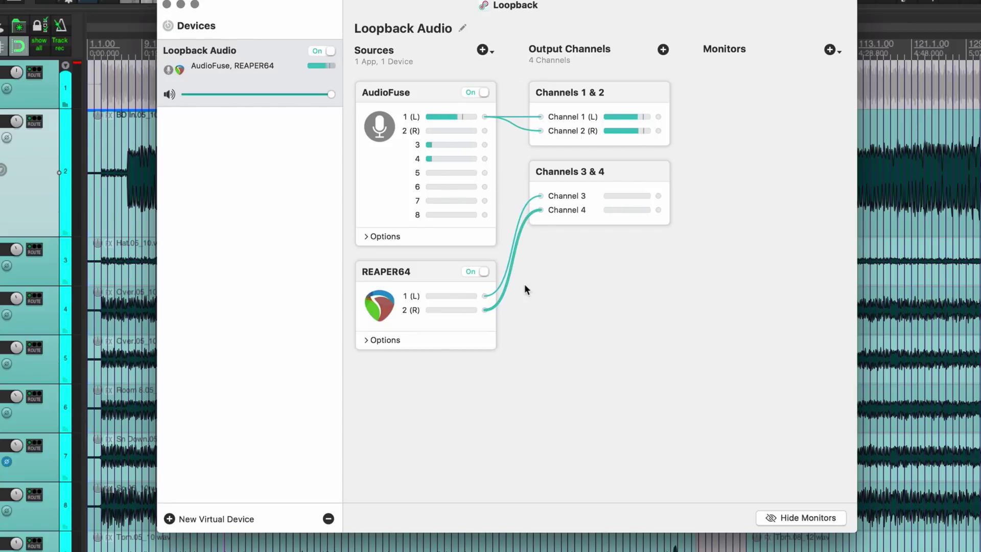
click(528, 307)
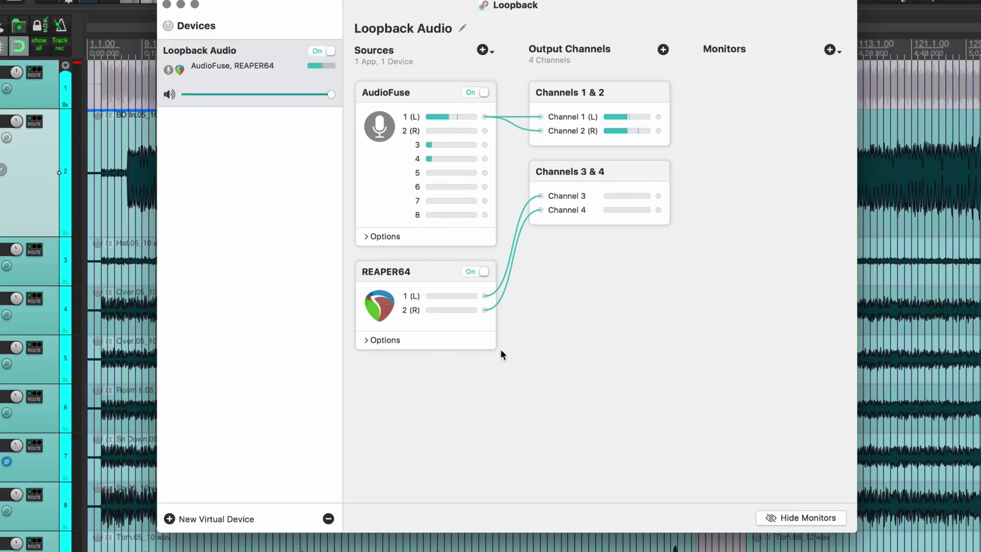
click(394, 287)
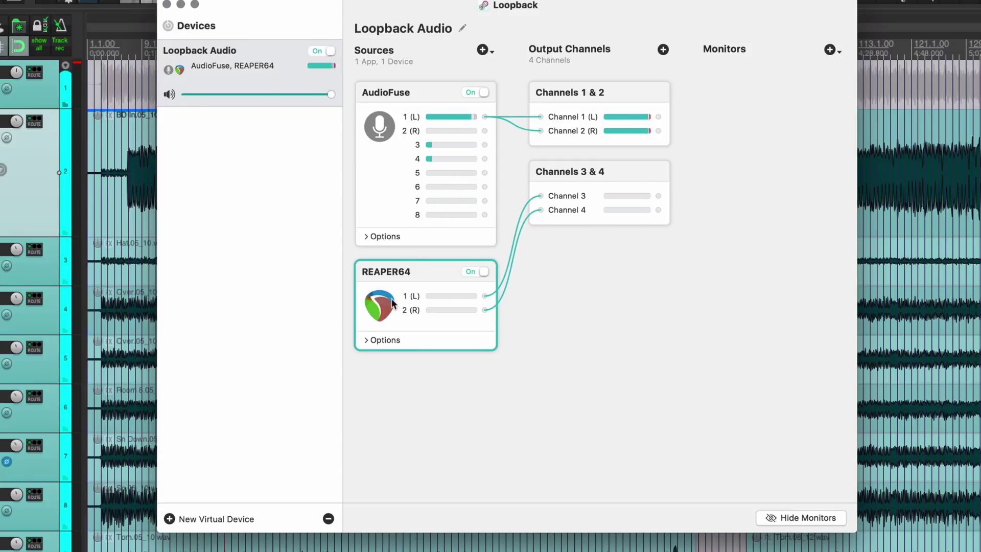
click(366, 340)
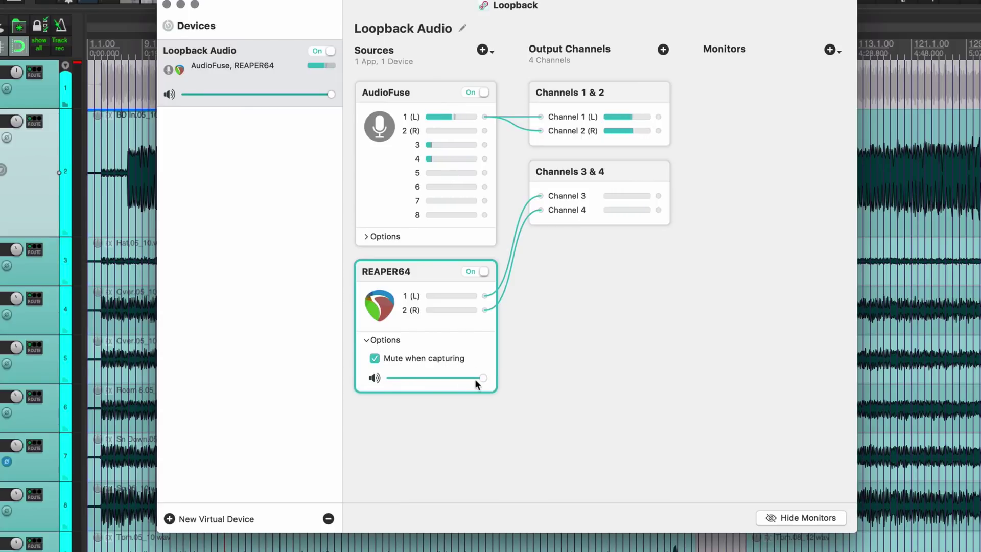
drag(481, 376, 462, 376)
Add Skype as a source and delete its connections to Channels 1 & 2
click(483, 49)
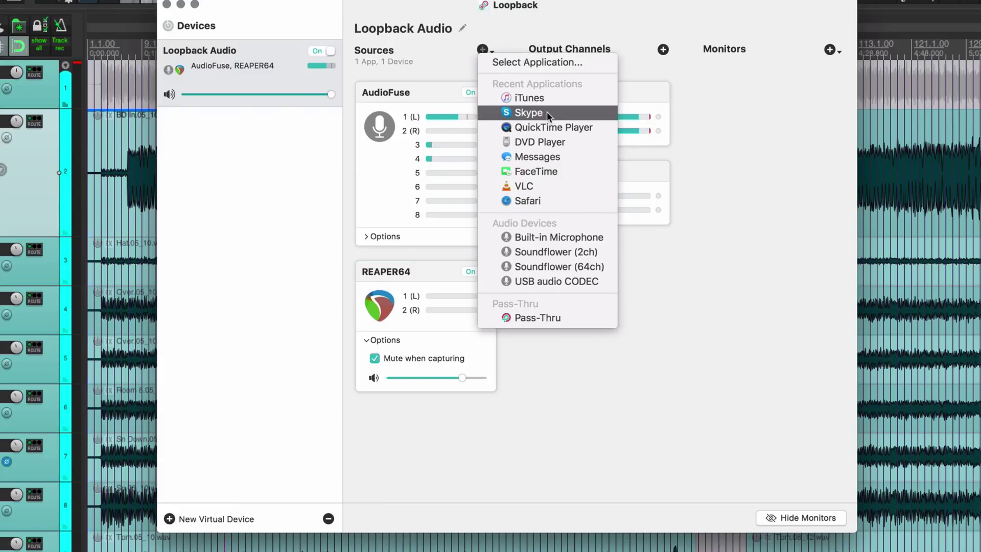
click(527, 112)
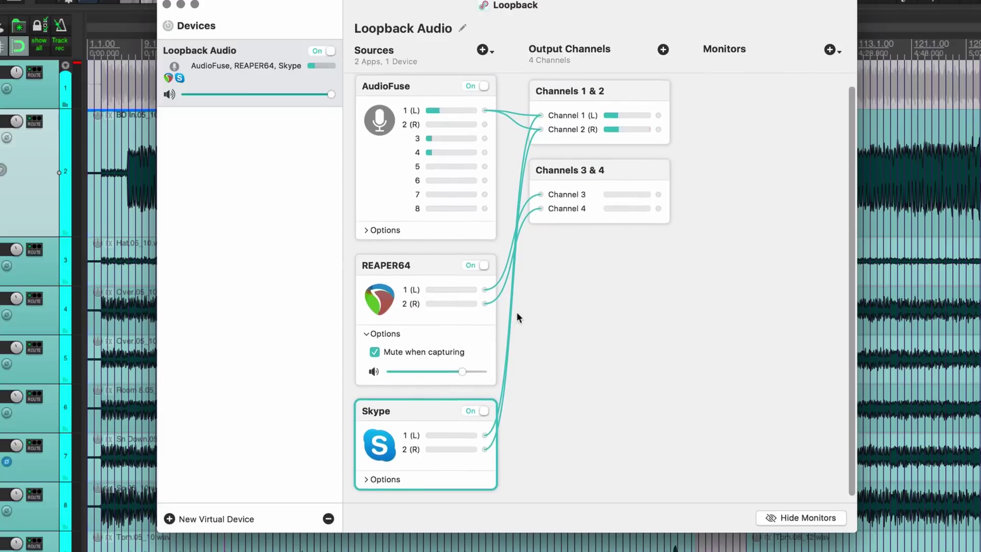
click(510, 326)
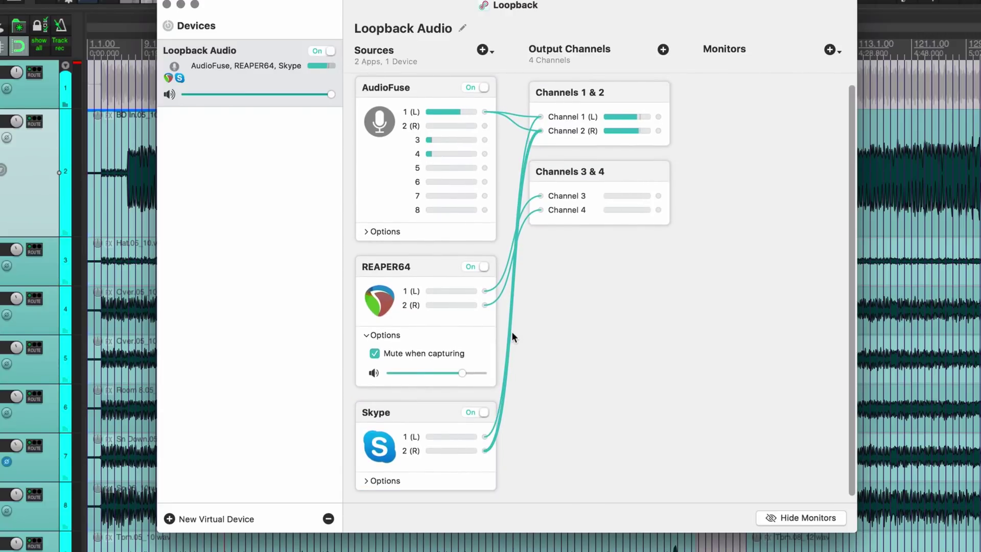
key(Delete)
click(508, 332)
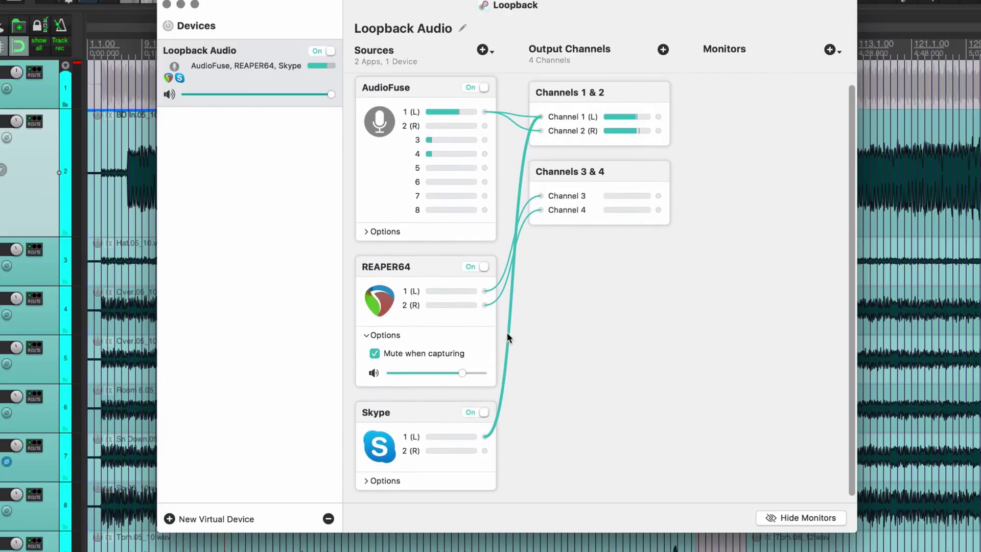
key(Delete)
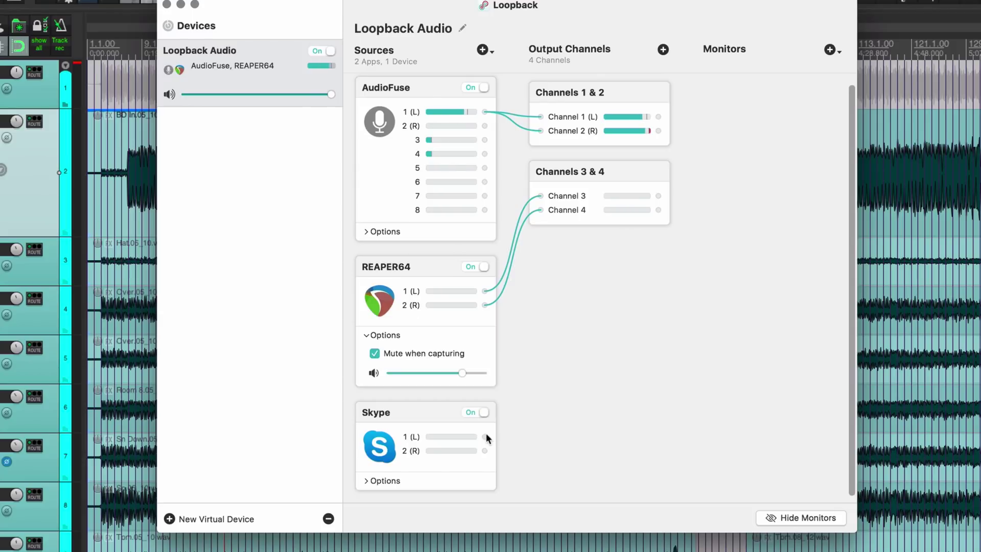
Wire Skype's left channel to Channel 3 and right channel to Channel 4
drag(485, 436, 545, 197)
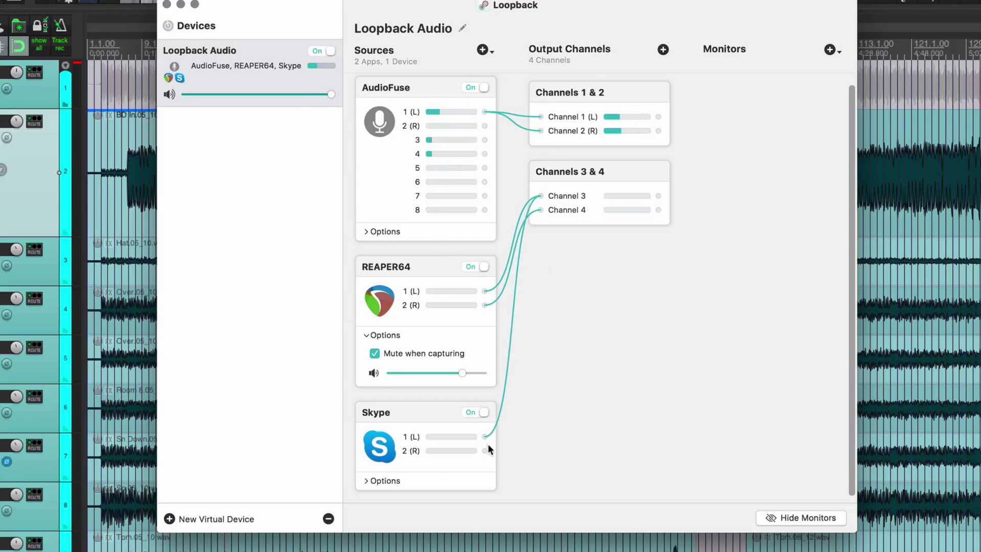
drag(486, 449, 543, 222)
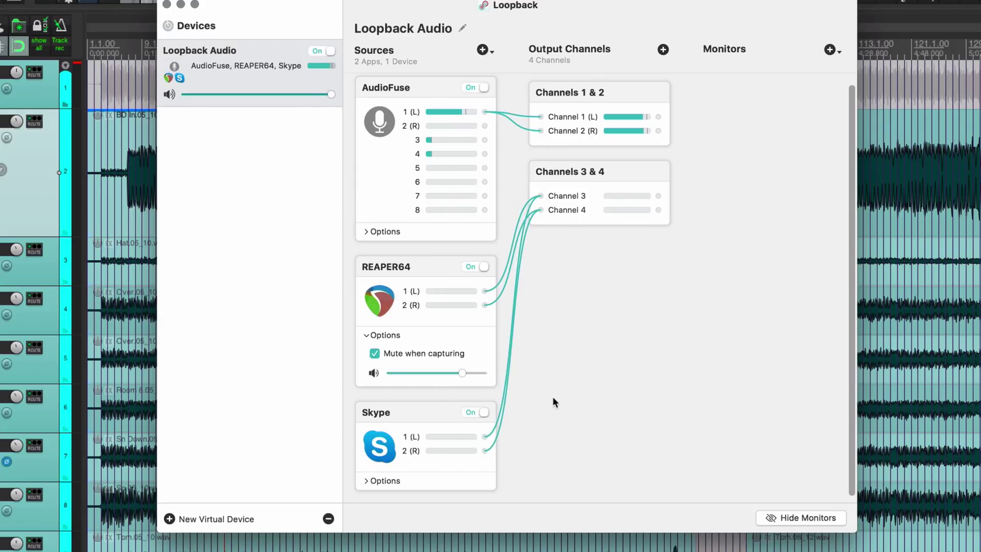
scroll(537, 393, up, 1)
scroll(534, 400, down, 2)
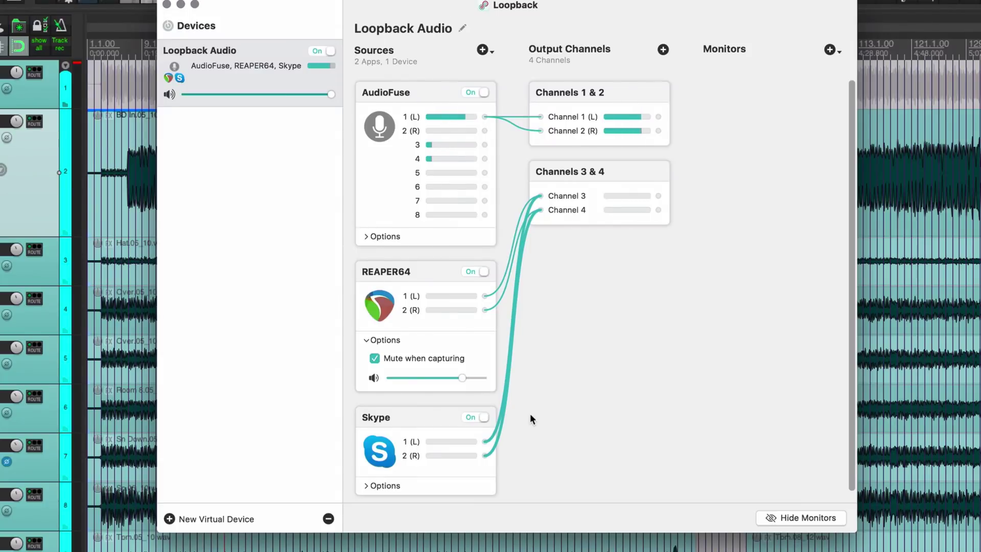
scroll(530, 423, down, 1)
Add iTunes as a source and move its connections over to Channels 3 & 4
click(483, 50)
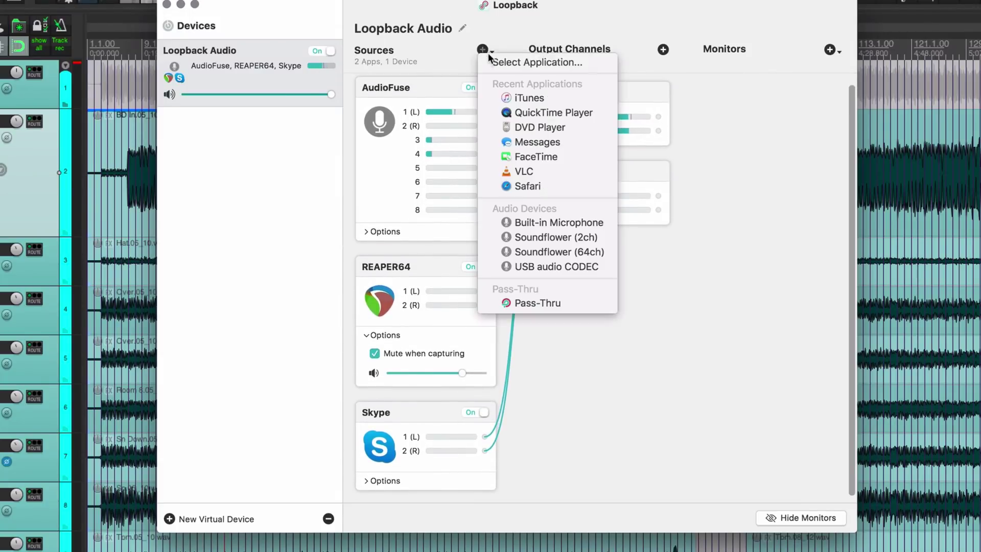
click(570, 97)
scroll(580, 337, down, 1)
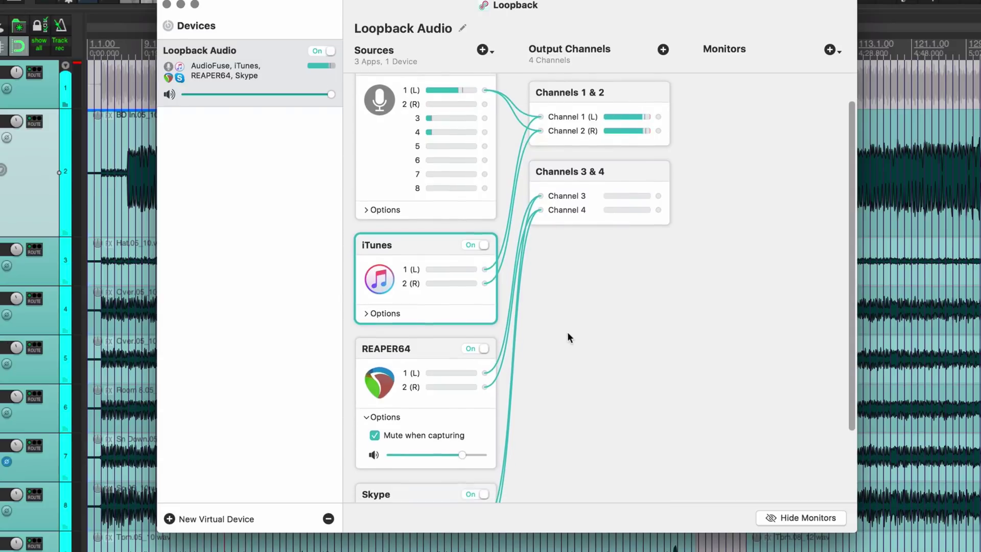
click(522, 270)
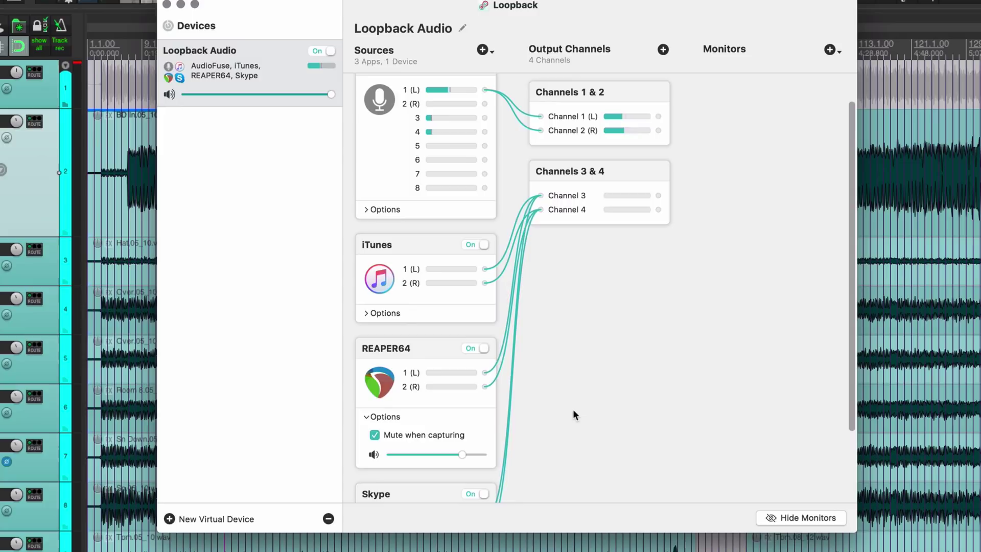
scroll(569, 404, down, 3)
scroll(564, 405, up, 2)
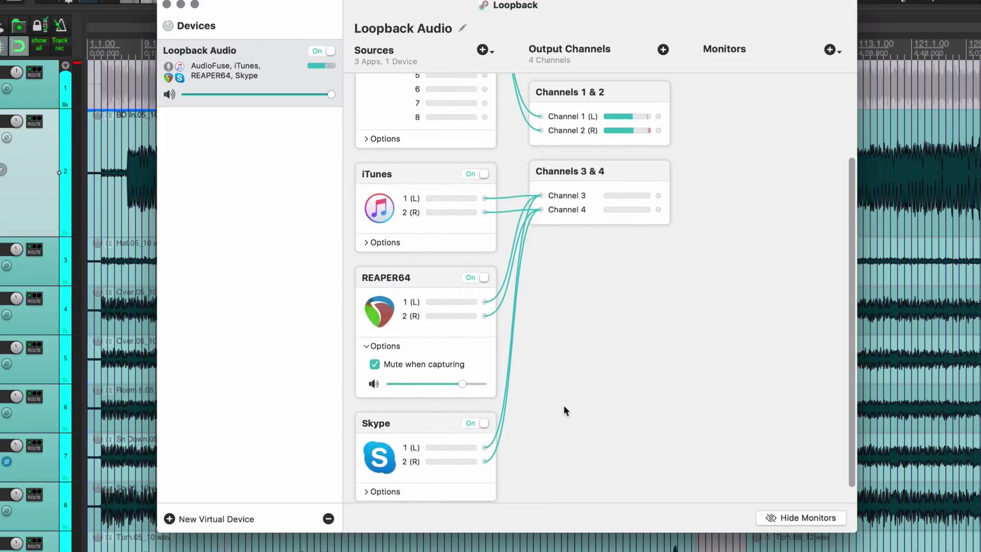
scroll(564, 404, up, 3)
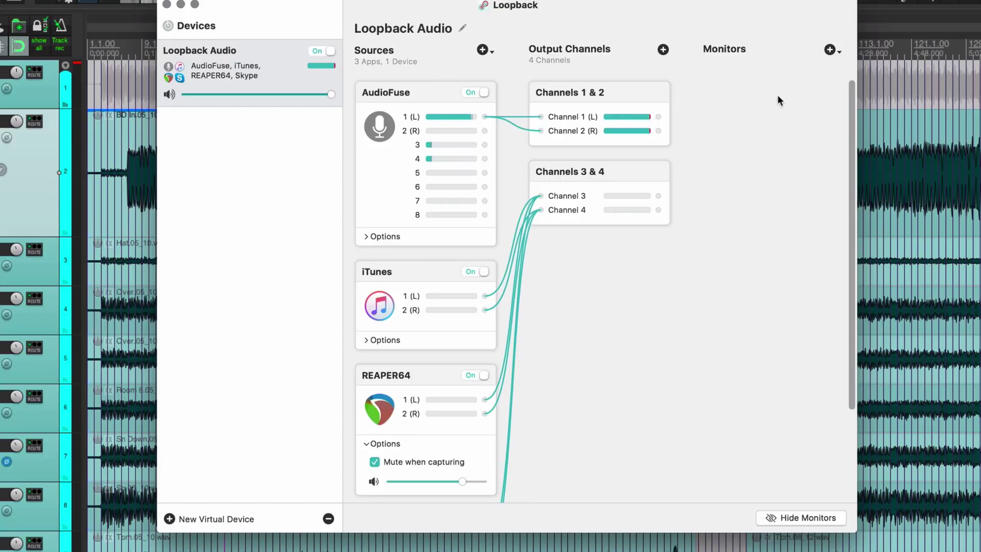
Add AudioFuse as a monitor for all four channels, then start REAPER playback
click(830, 50)
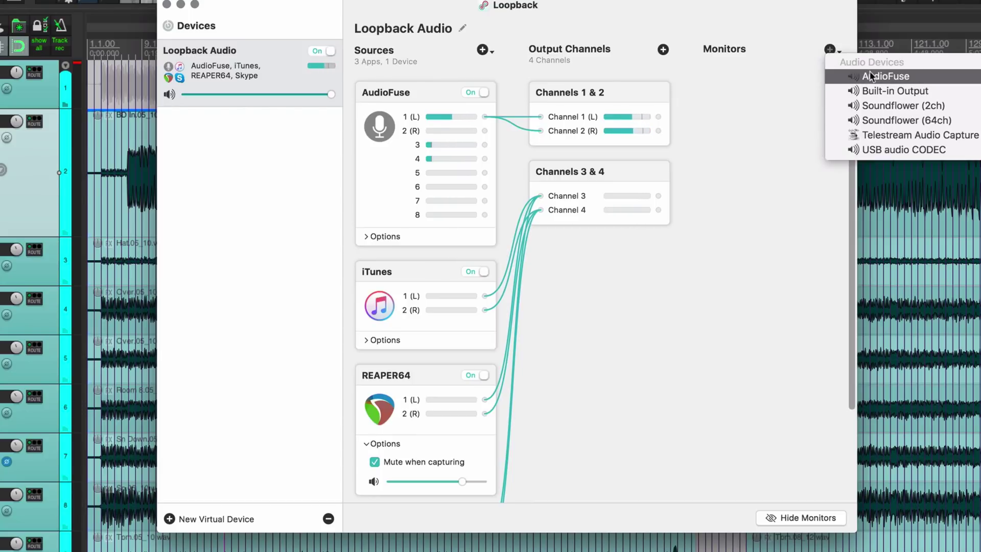
click(900, 76)
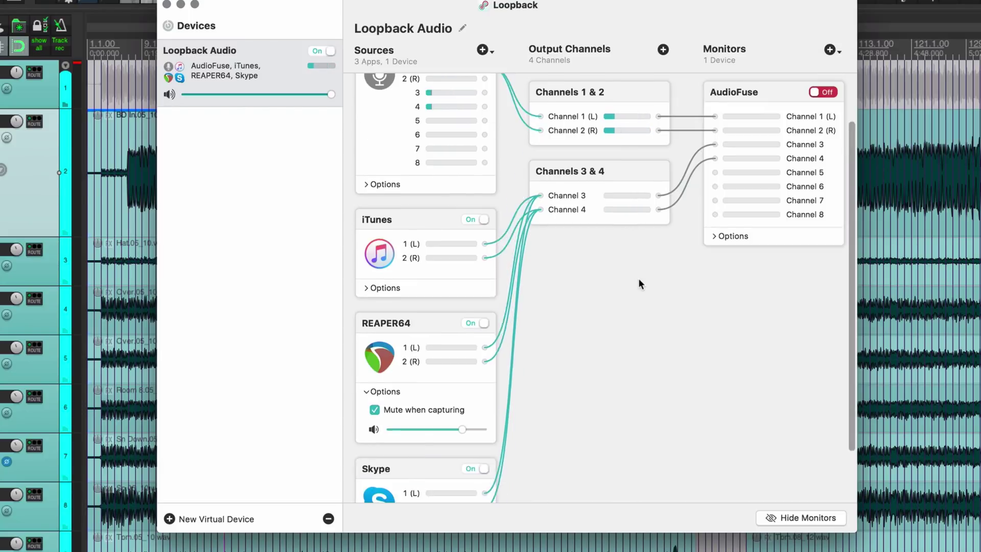
scroll(417, 303, down, 4)
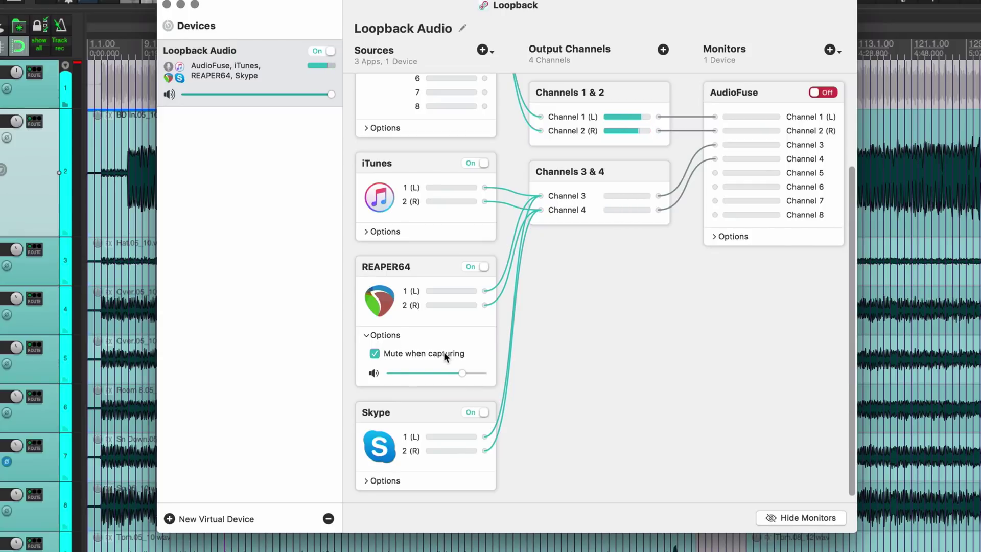
click(144, 210)
key(space)
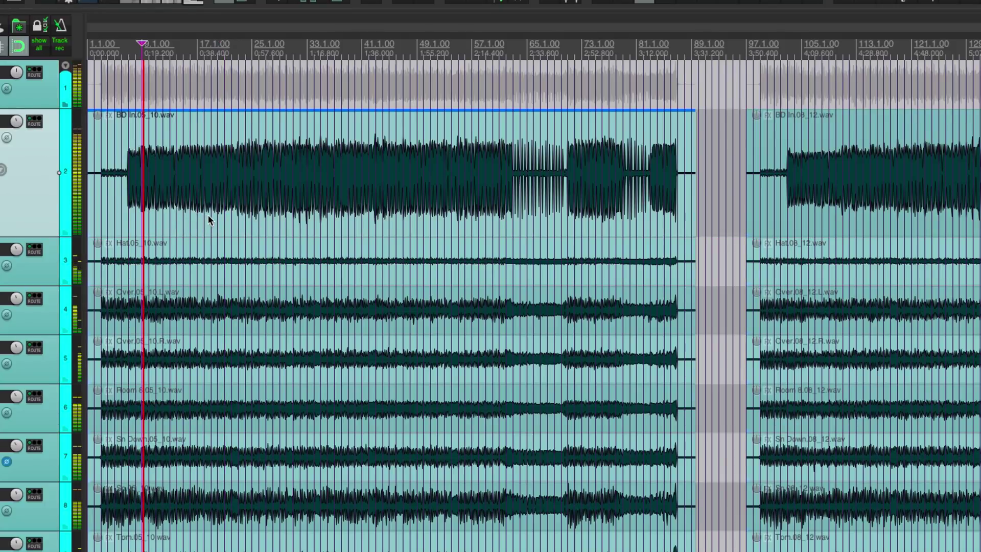
Set REAPER's audio device to AudioFuse and start playback from around bar 17
right_click(439, 1)
click(440, 1)
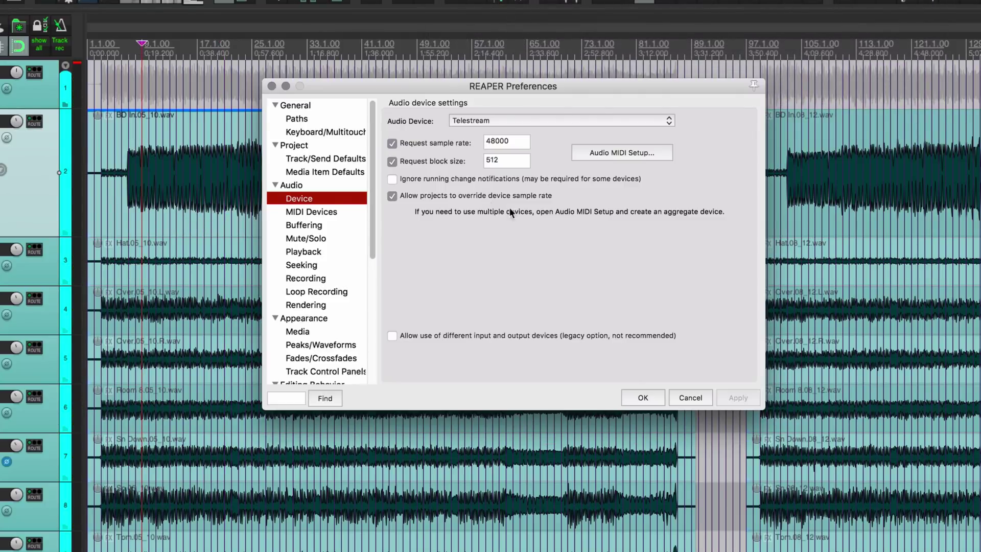
click(520, 120)
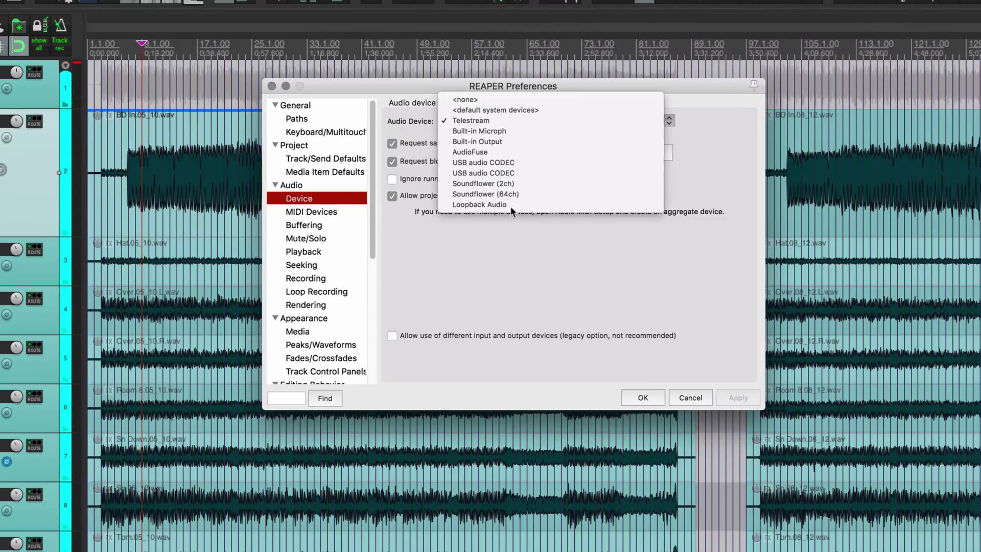
click(503, 151)
click(639, 397)
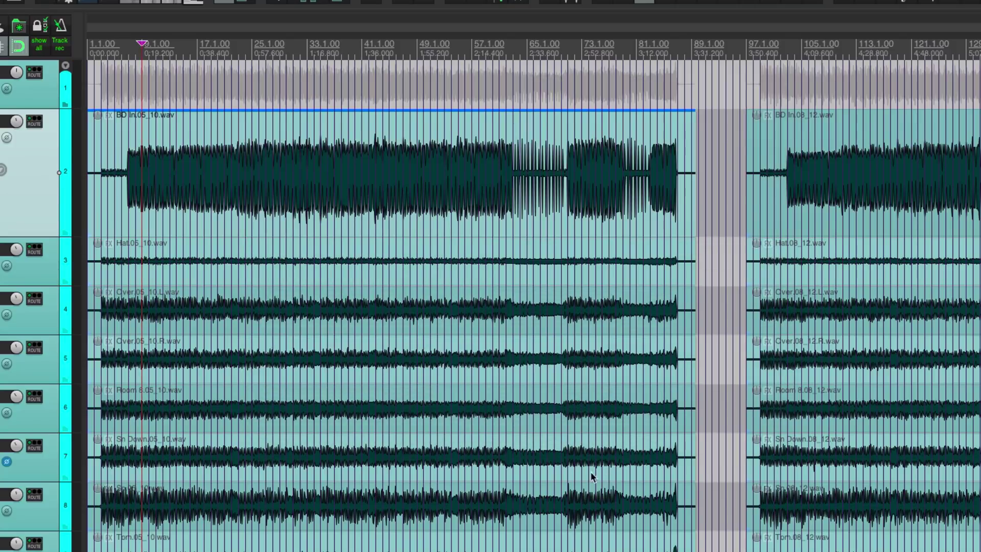
click(195, 229)
key(space)
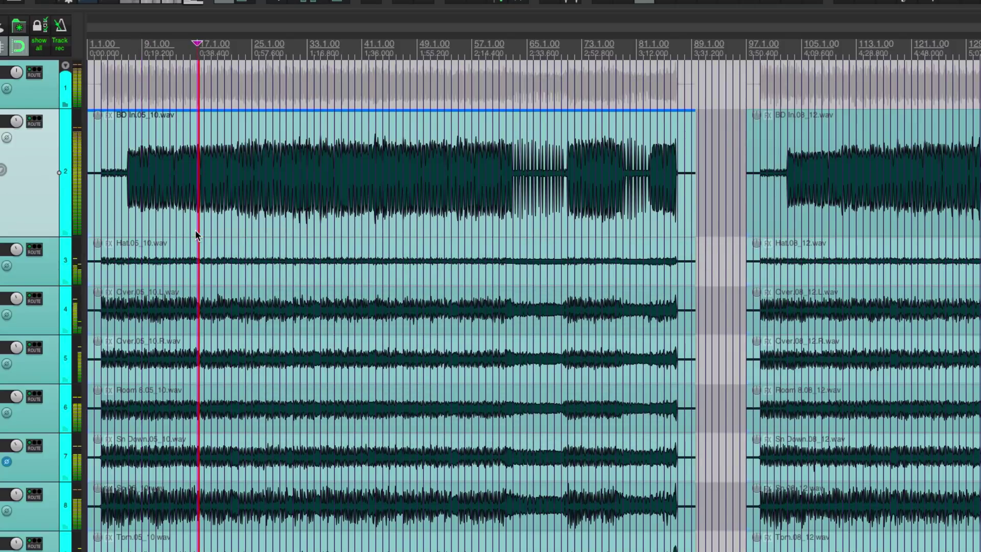
Switch to ScreenFlow's new recording window, then back to Loopback
key(super+Tab)
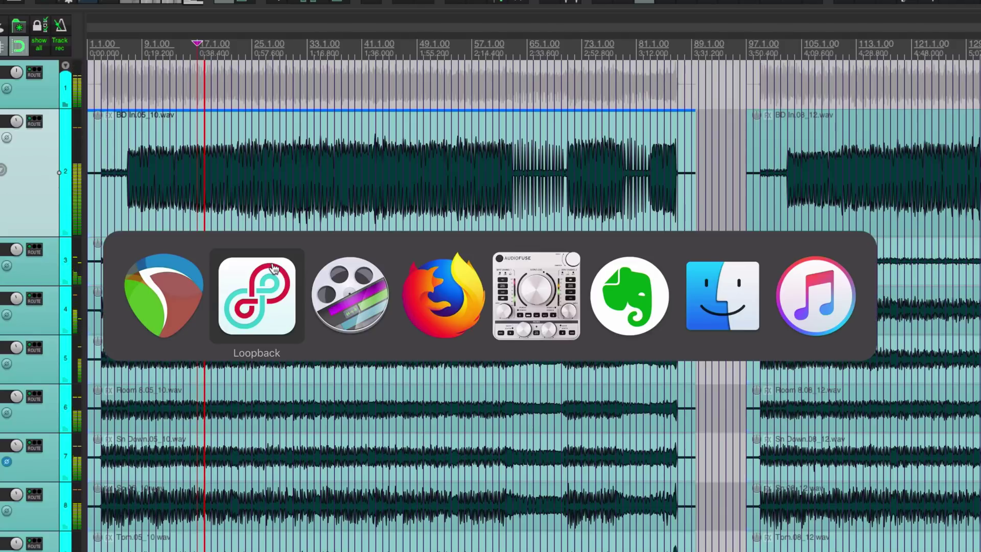
click(377, 307)
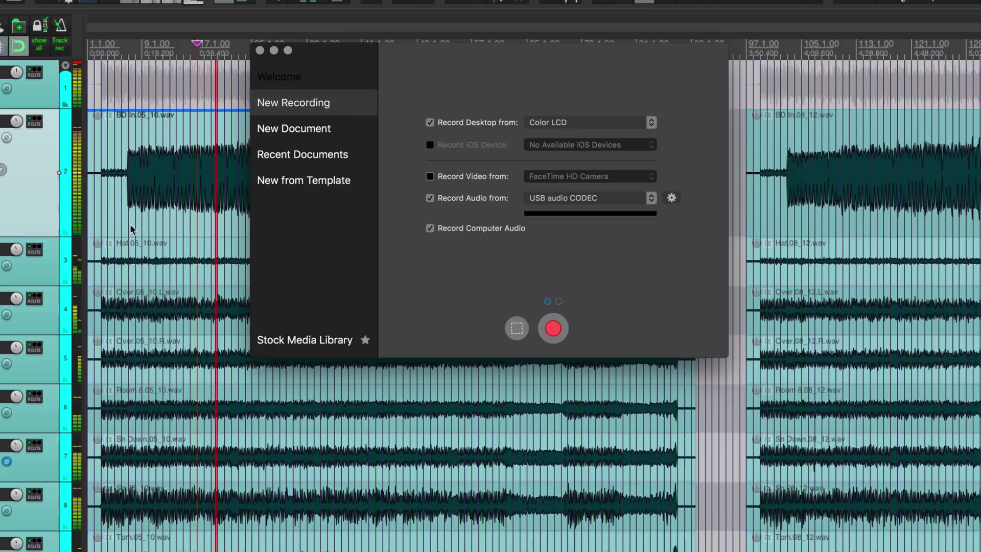
key(super+Tab)
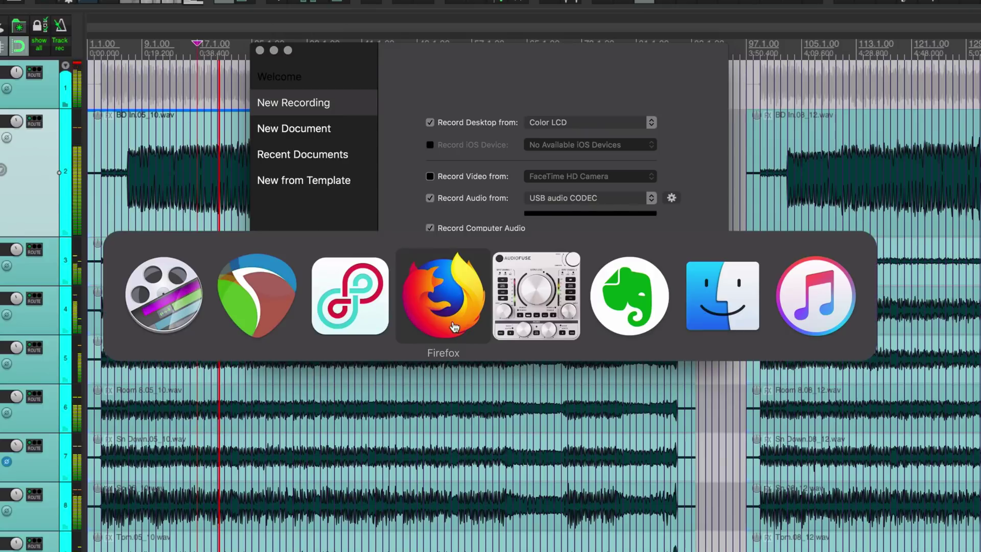
click(383, 319)
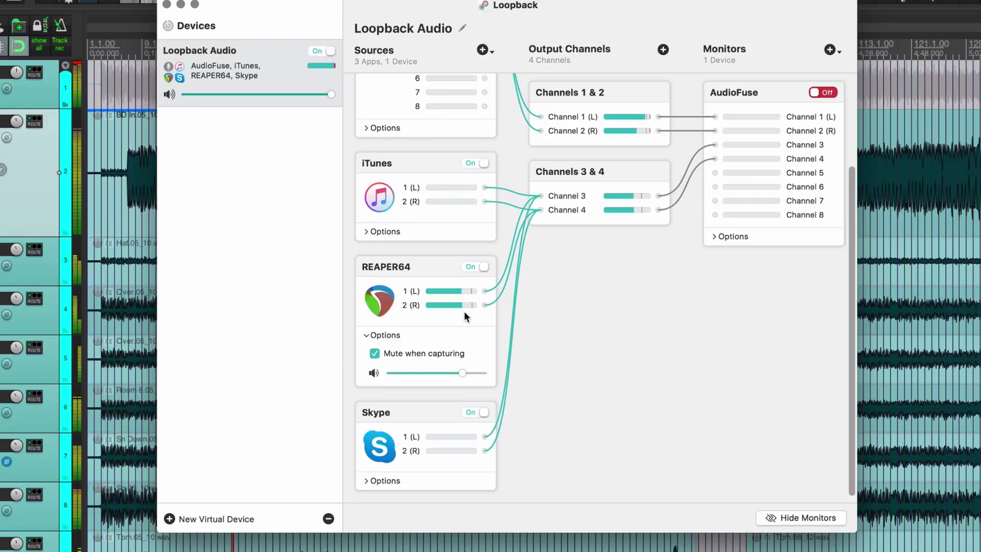
Lower REAPER64's source volume slider so Channels 3 & 4 go silent
drag(460, 373, 433, 373)
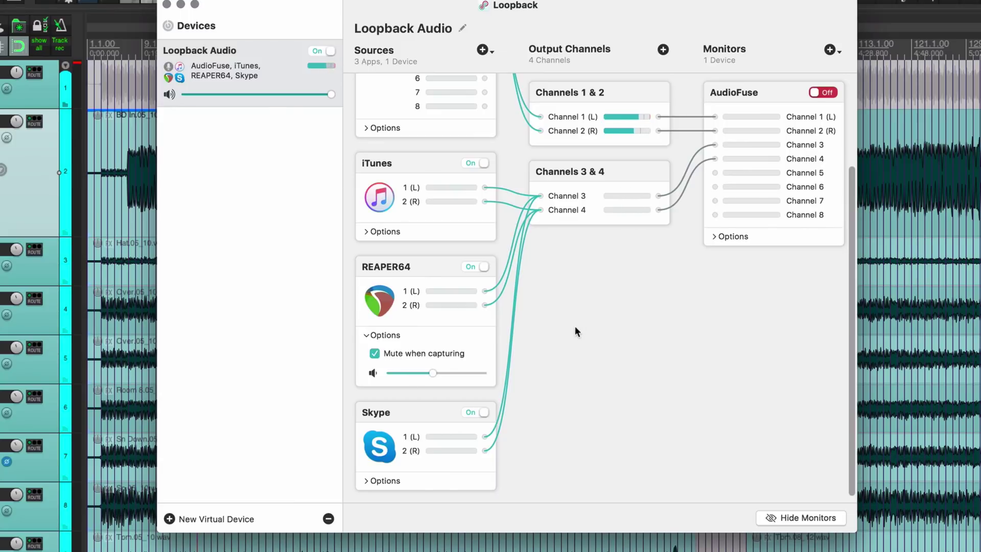
click(380, 354)
click(826, 91)
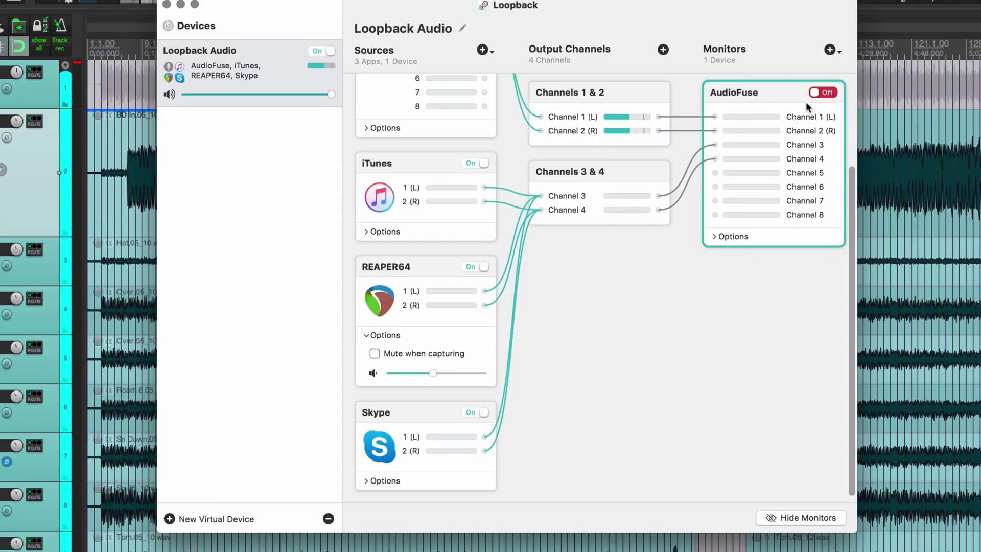
scroll(452, 91, up, 3)
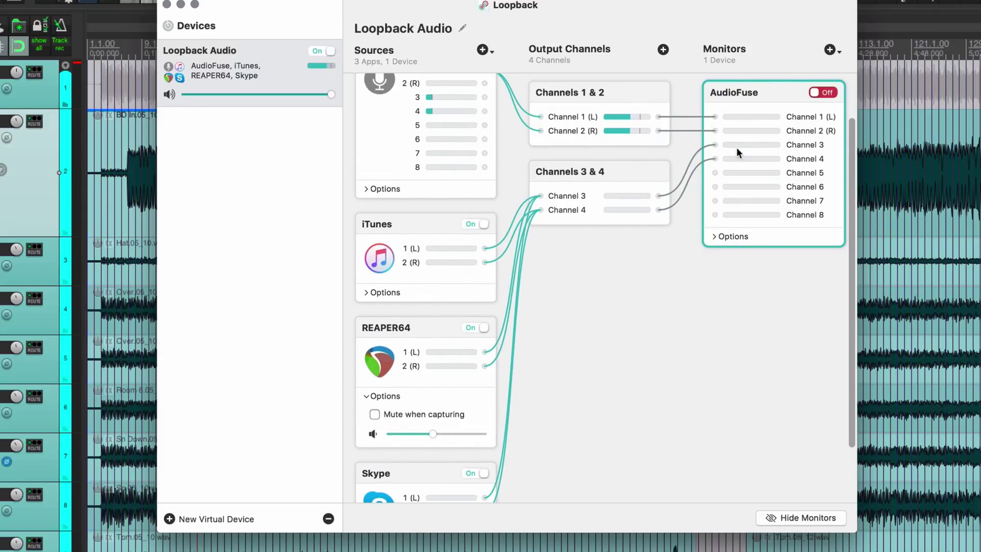
scroll(673, 326, down, 1)
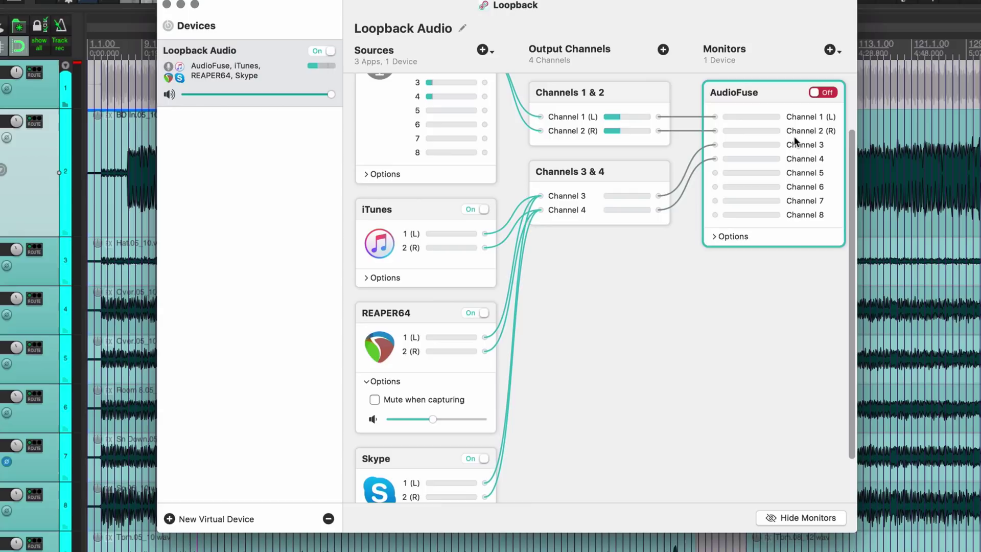
scroll(465, 357, down, 2)
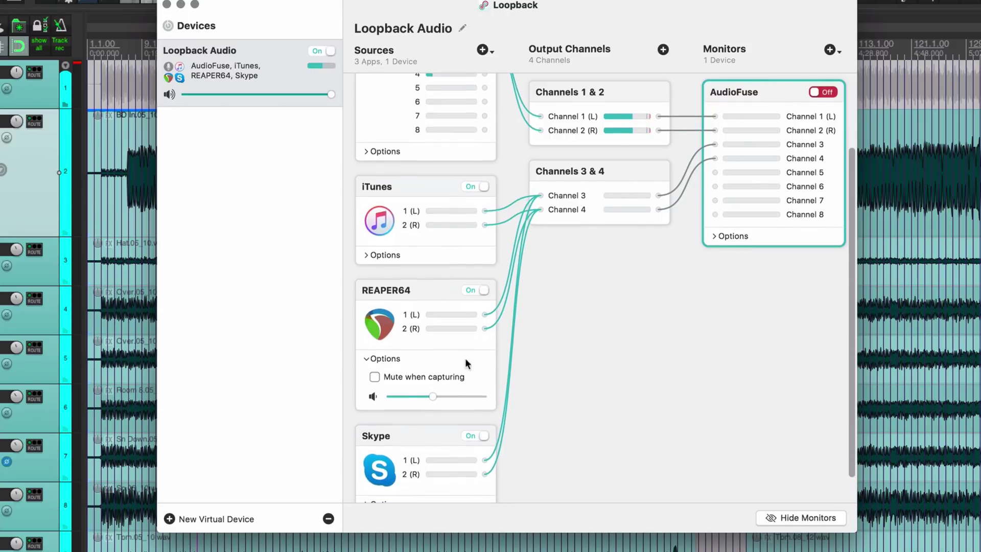
click(615, 376)
scroll(483, 418, up, 2)
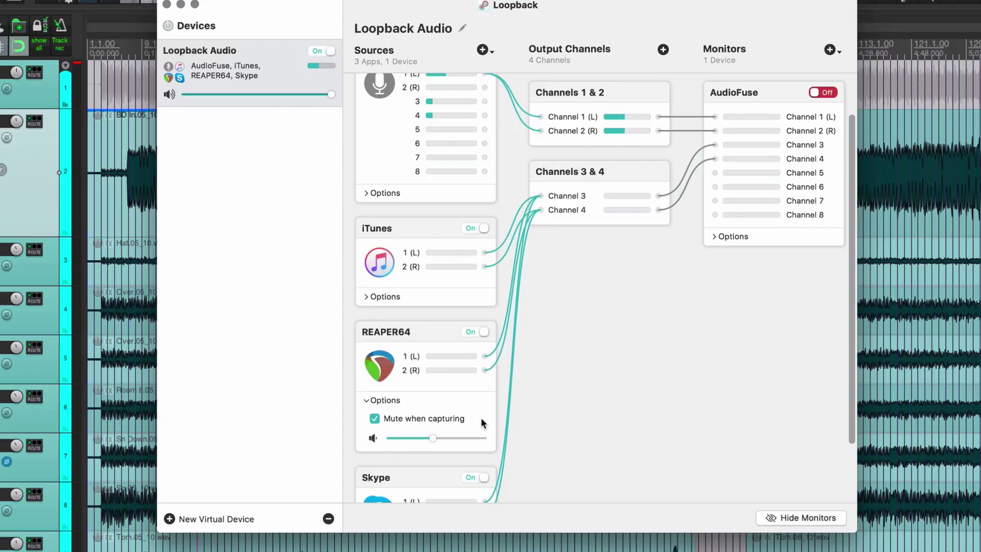
scroll(566, 397, down, 2)
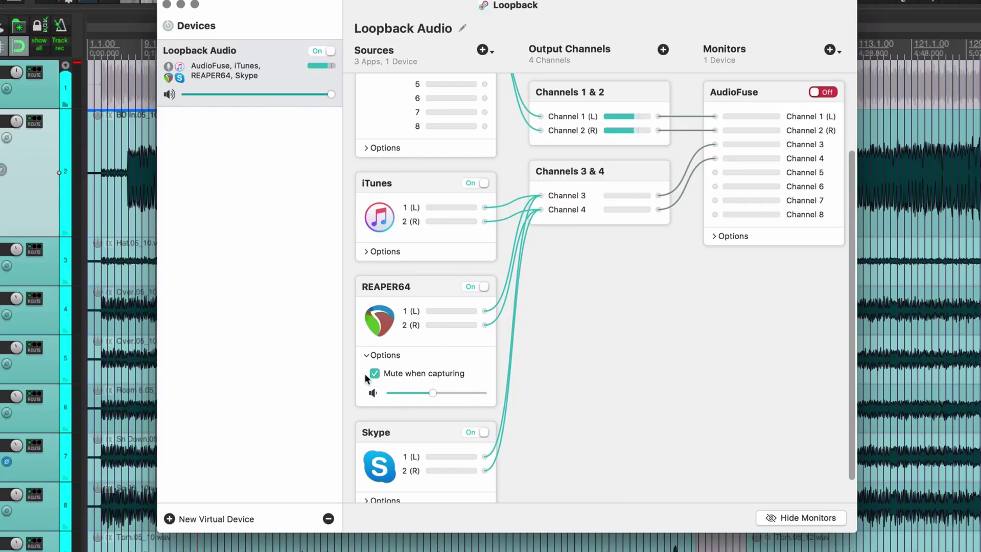
Select and deselect the Channels 3 & 4 pair, then raise REAPER64's volume slightly
click(575, 193)
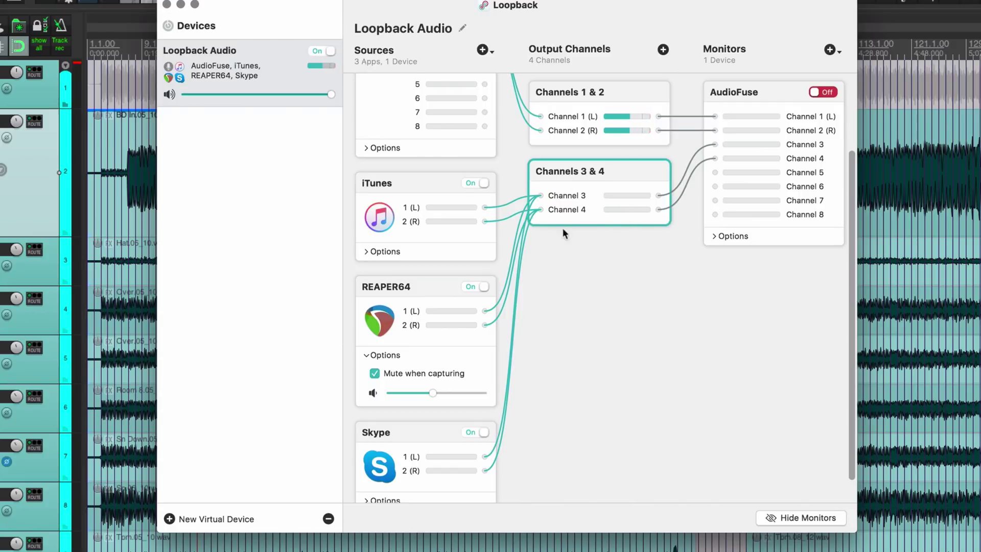
click(611, 287)
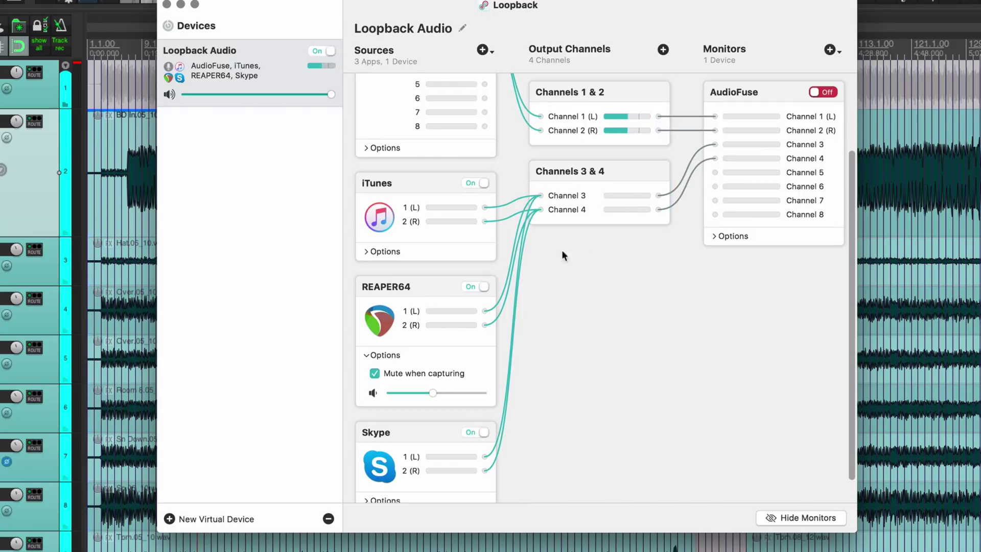
mouse_move(426, 391)
mouse_down()
mouse_move(397, 394)
mouse_move(443, 393)
mouse_up()
Rename the virtual device to 'Loopback Audio for recording'
scroll(617, 332, up, 3)
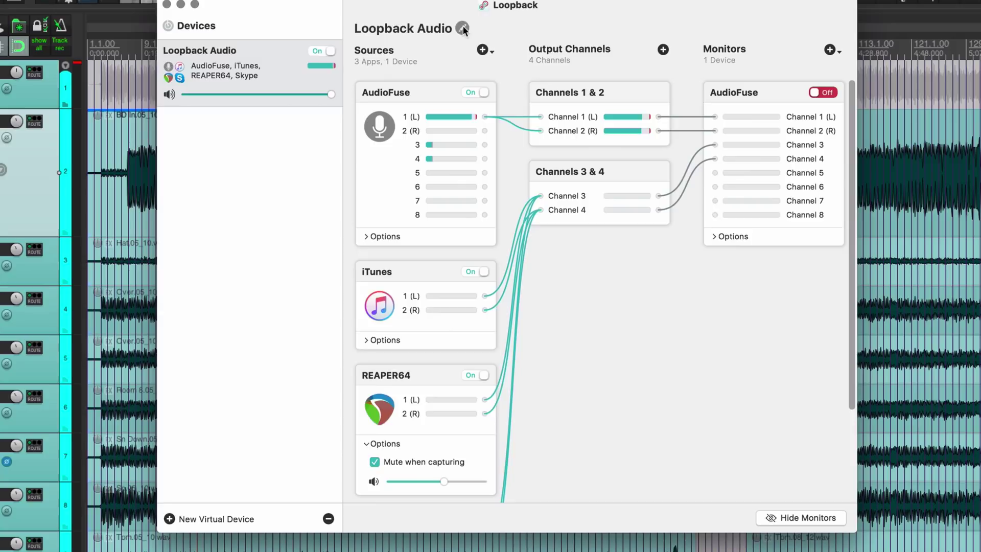
click(462, 27)
click(483, 29)
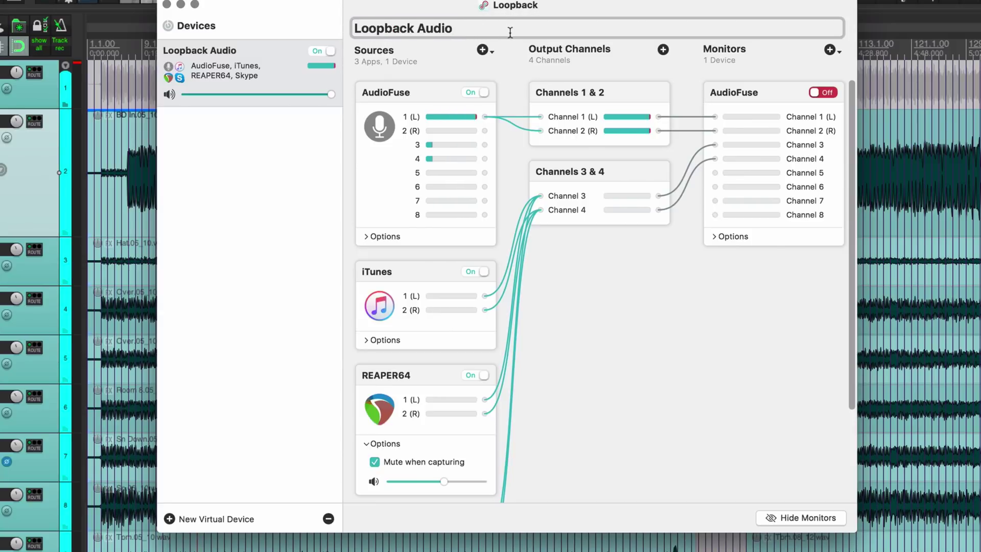
text(for recording)
key(Return)
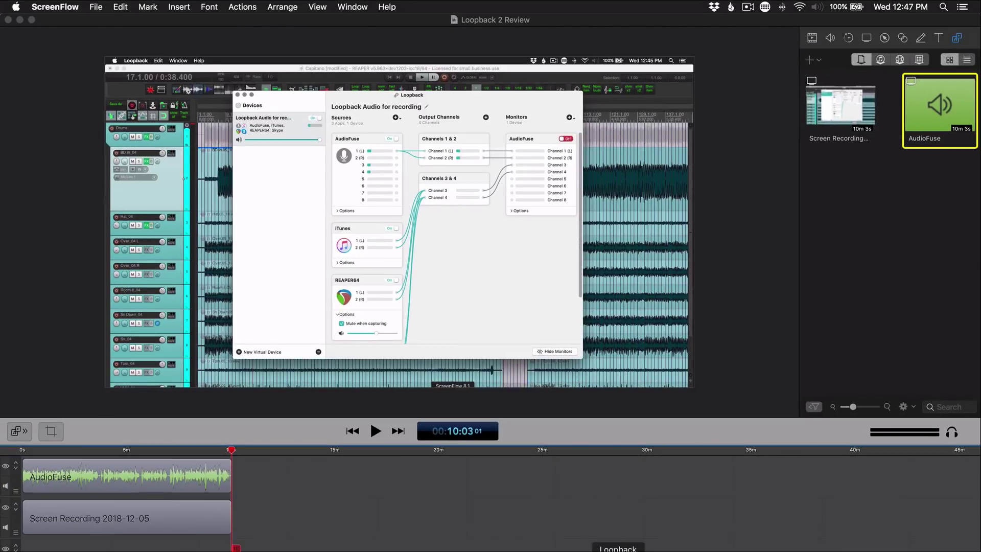
Delete the Channels 3 & 4 wires to the AudioFuse monitor, leaving Channels 1 & 2
click(633, 551)
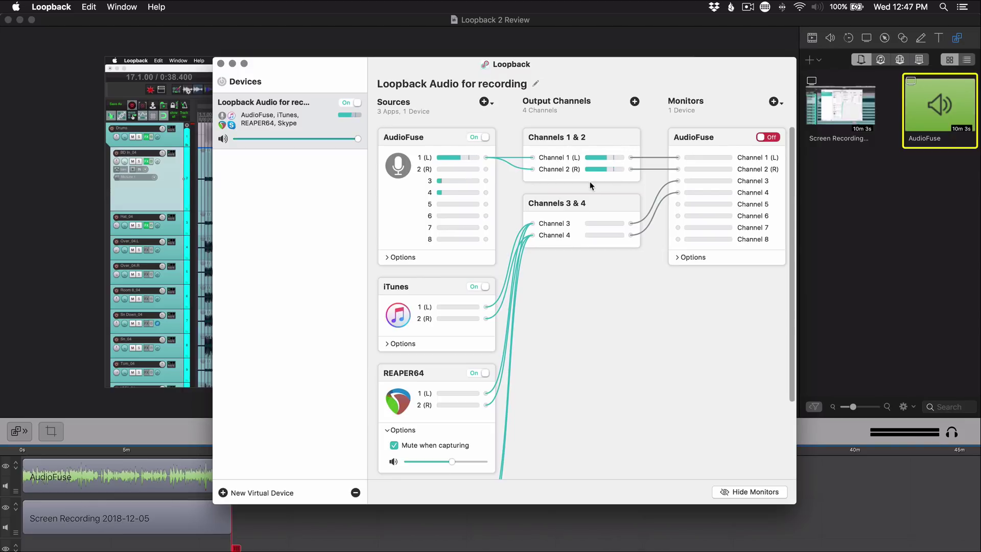
scroll(569, 302, down, 3)
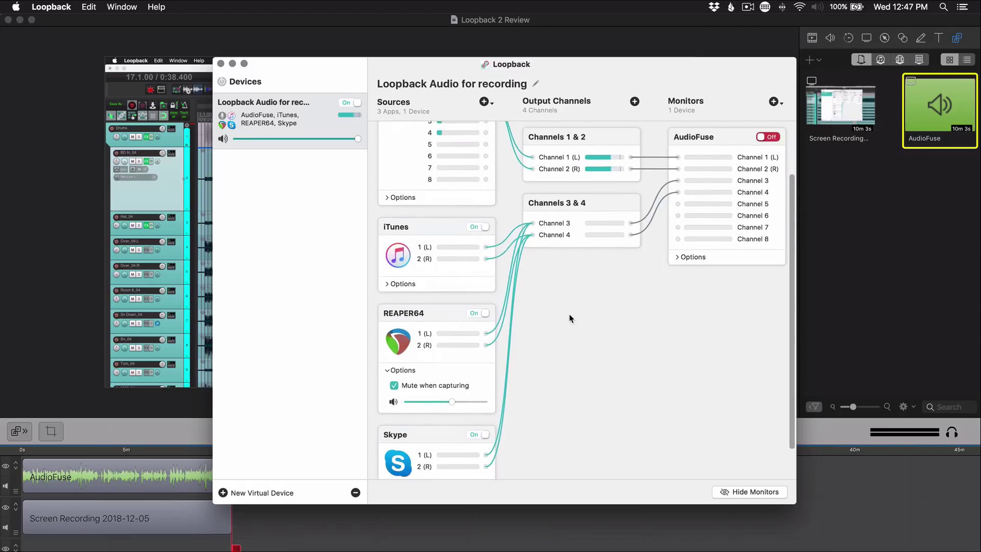
scroll(570, 318, down, 1)
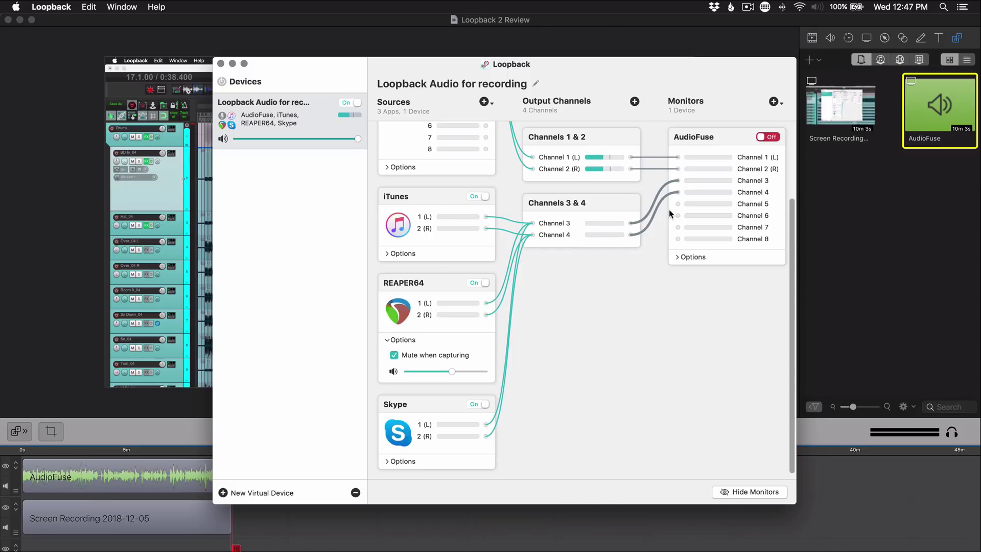
key(BackSpace)
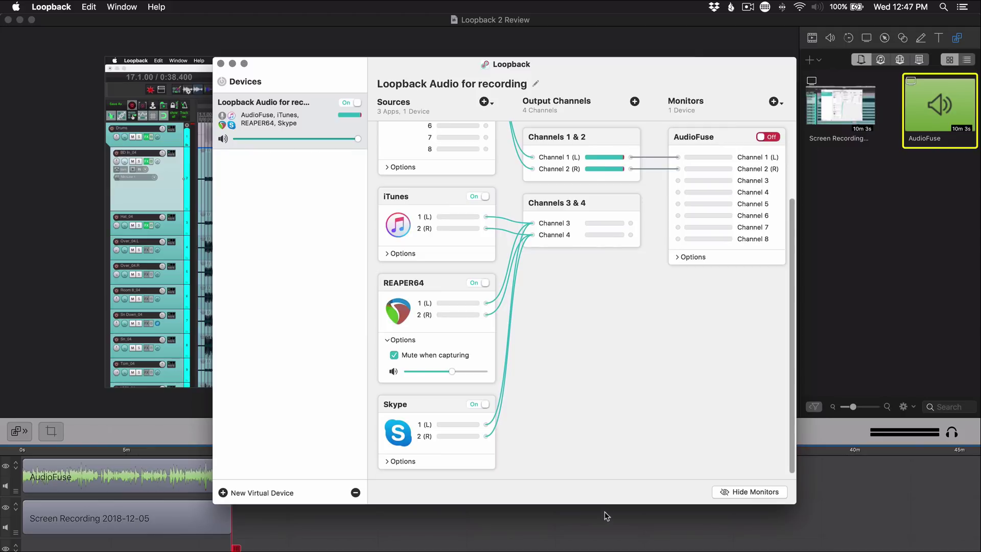
scroll(544, 367, up, 3)
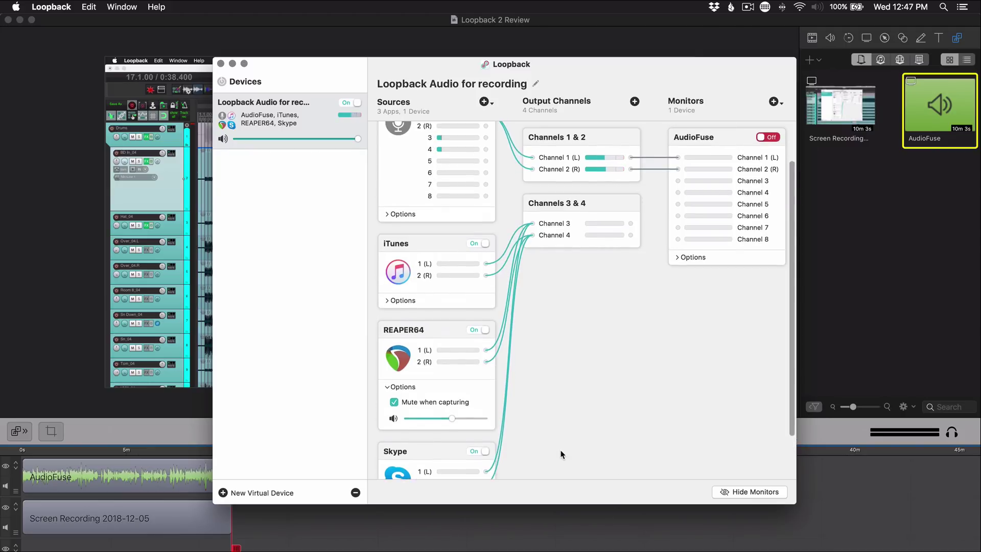
scroll(559, 450, down, 2)
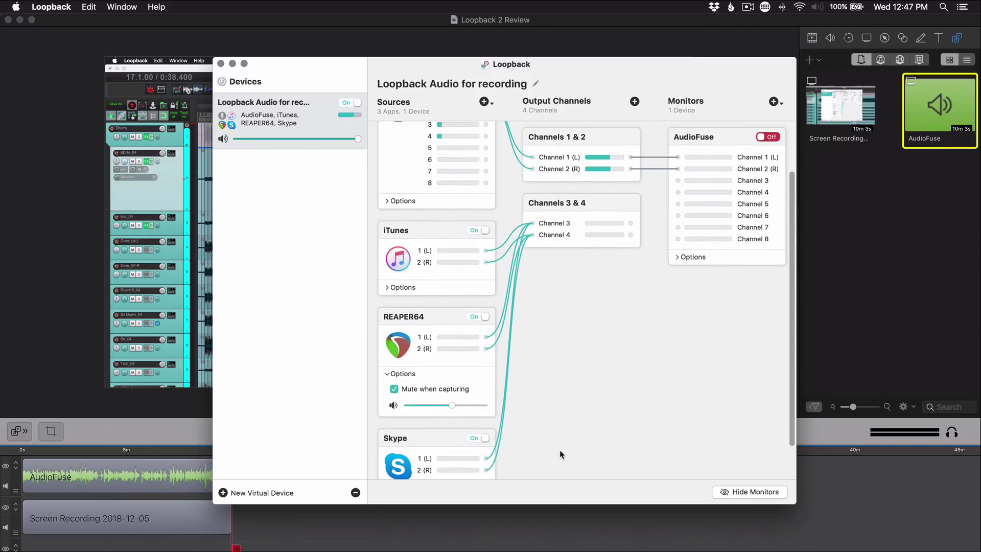
Turn iTunes' capture volume down to about a third and disable 'Mute when capturing'
click(394, 287)
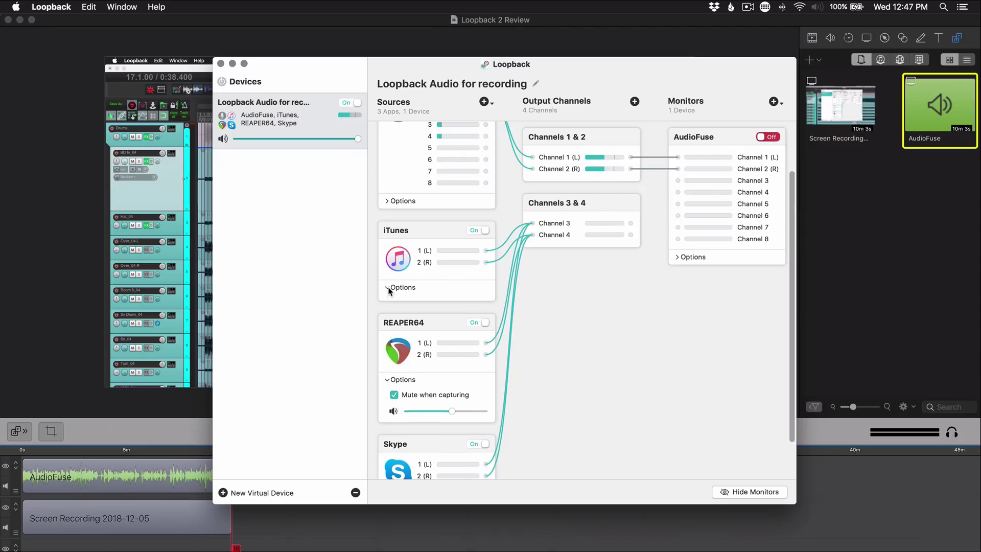
drag(465, 320, 450, 319)
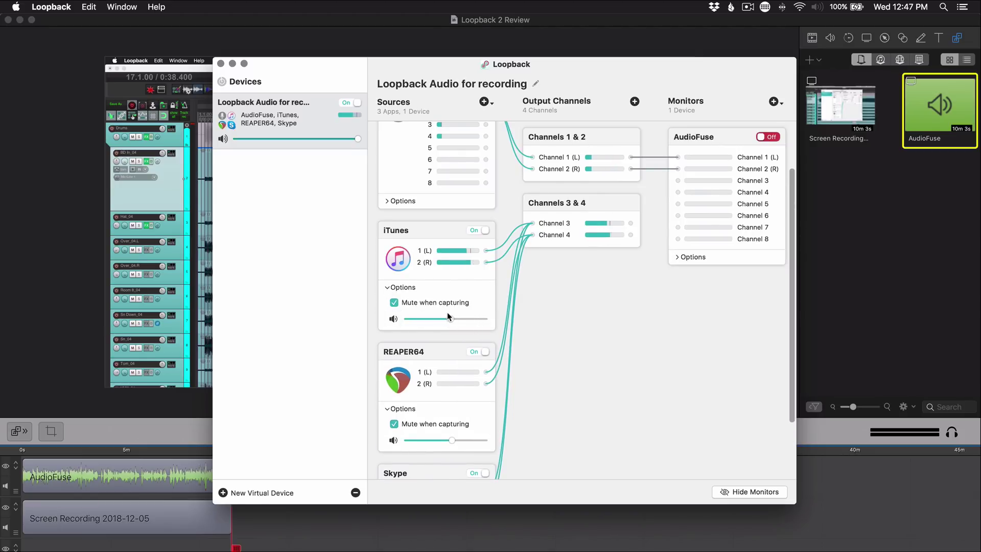
click(393, 302)
mouse_move(448, 319)
mouse_down()
mouse_move(422, 320)
mouse_move(430, 323)
mouse_up()
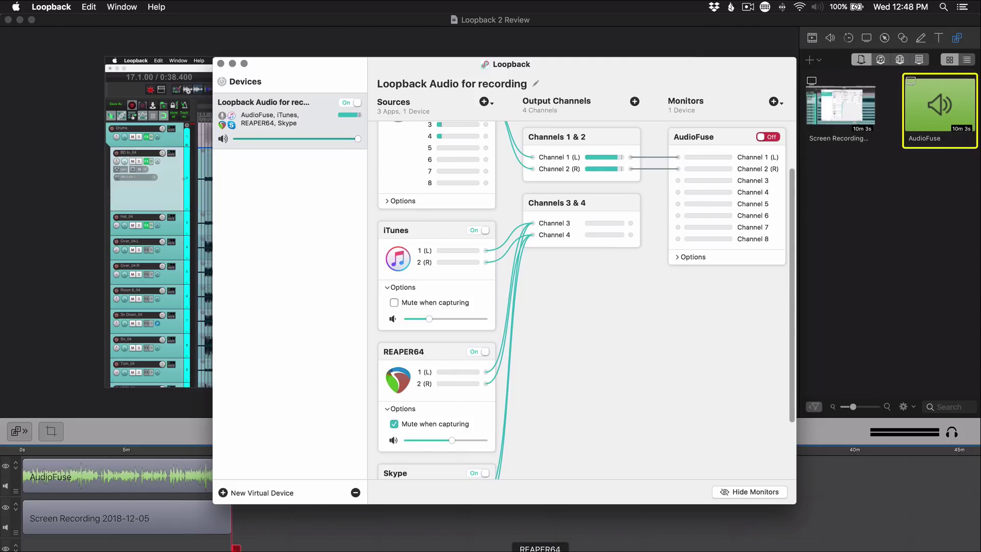
Disable 'Mute when capturing' for REAPER64 and Skype, then close the Loopback window
click(540, 549)
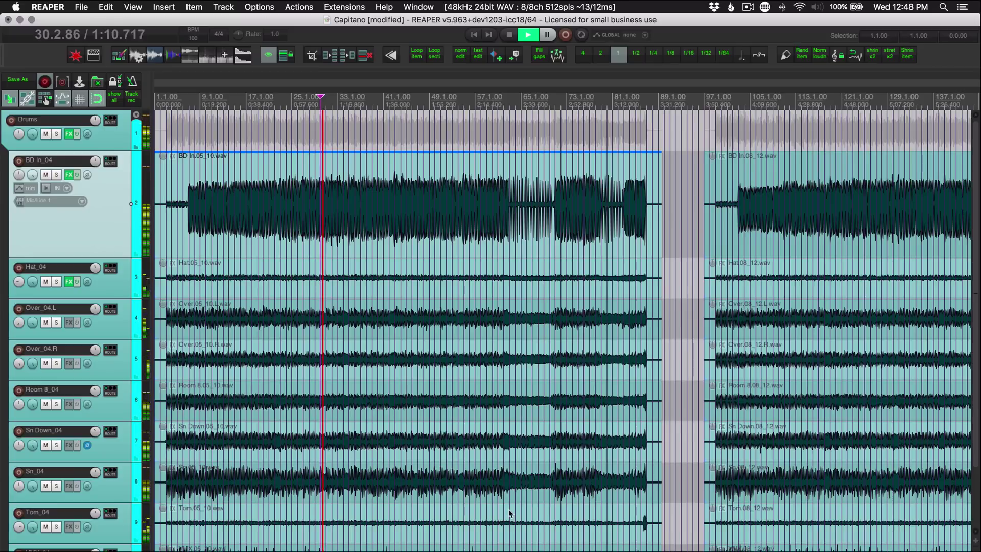
click(618, 550)
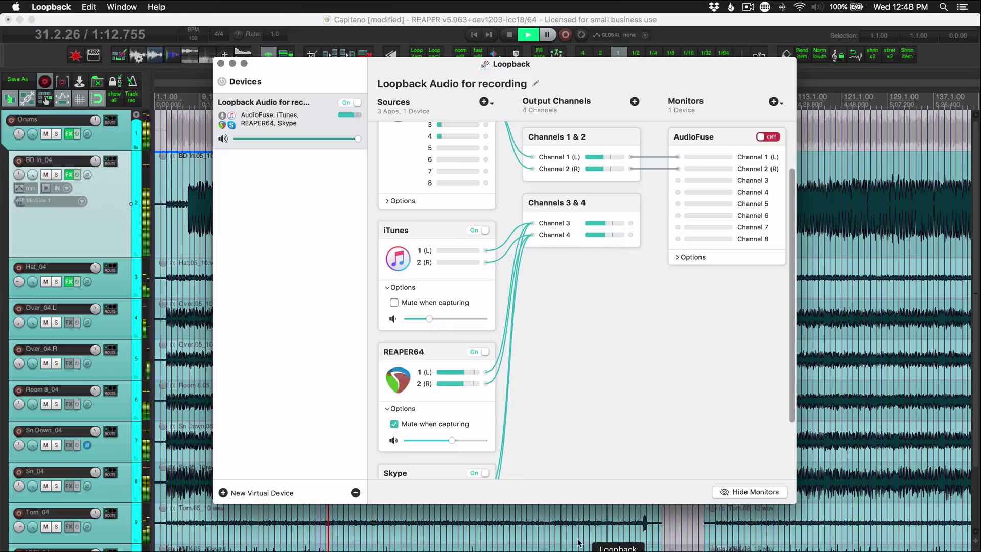
click(394, 424)
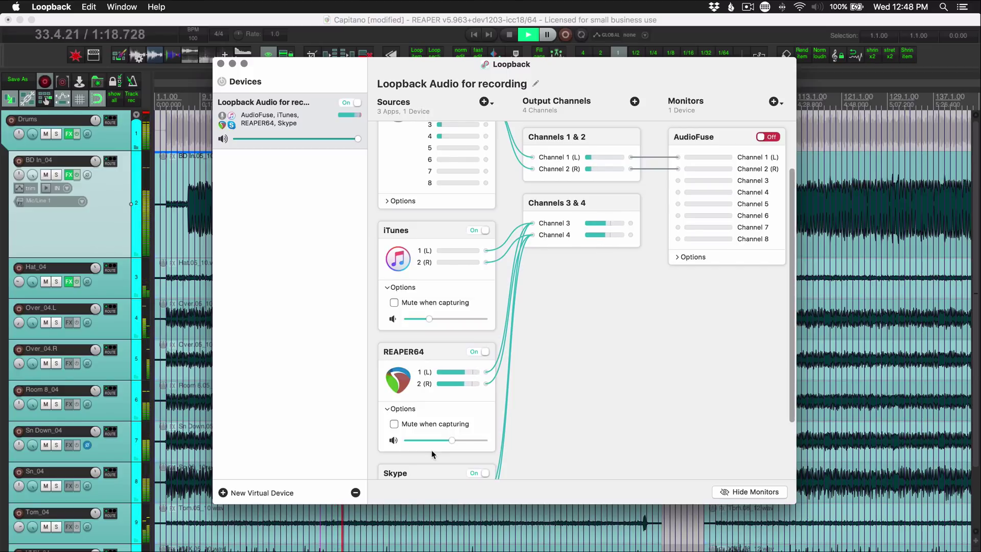
scroll(459, 444, down, 3)
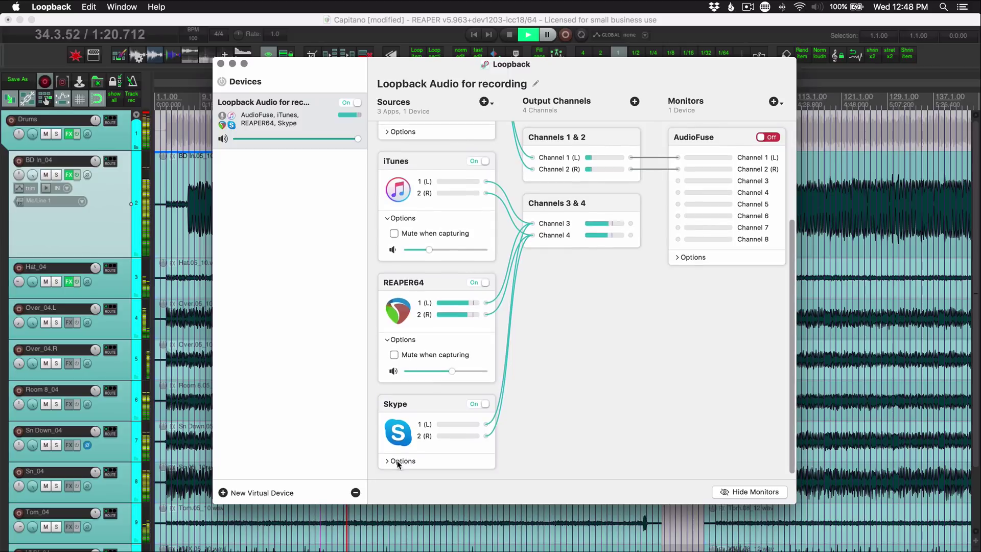
scroll(447, 470, down, 2)
click(433, 442)
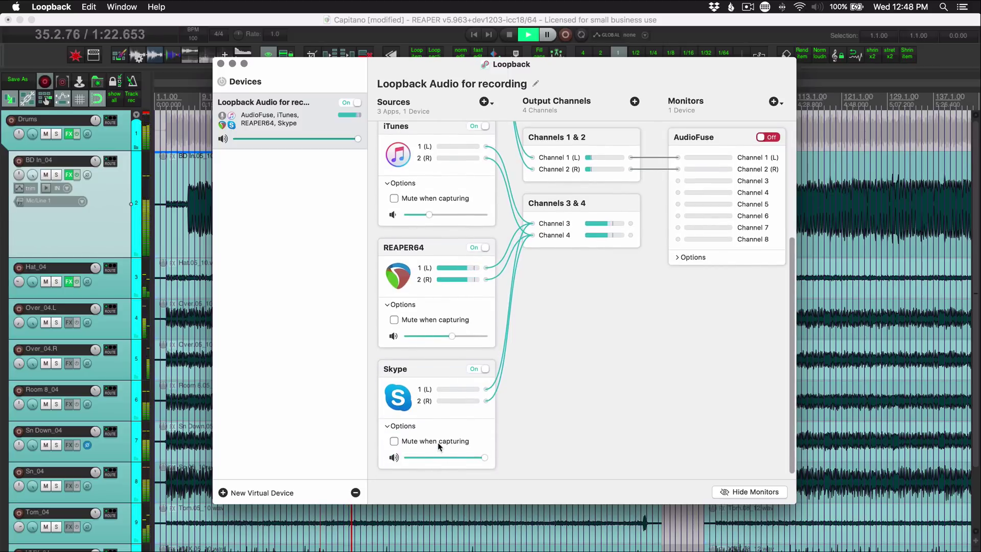
click(107, 222)
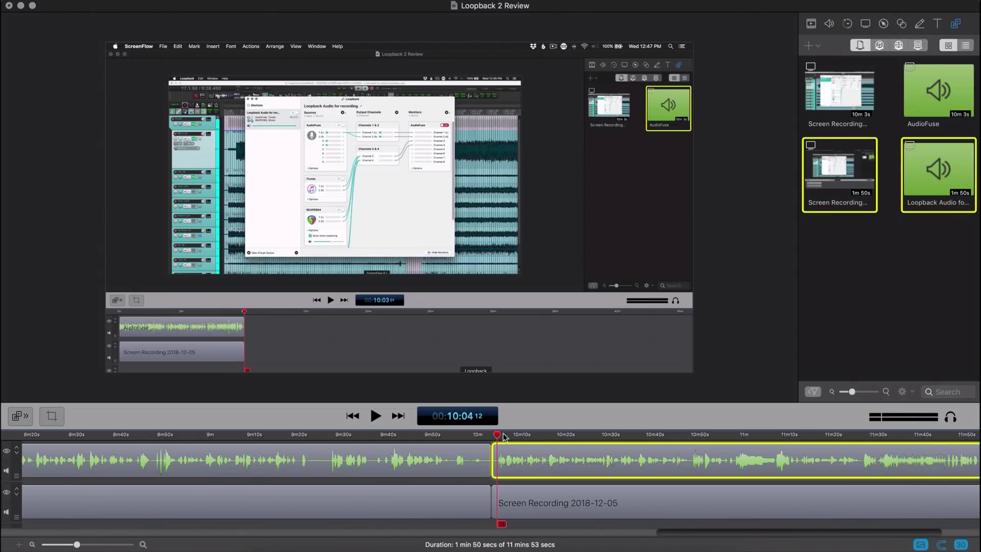
Extract all channels of the Loopback clip as separate audio clips
scroll(504, 436, down, 3)
scroll(504, 437, up, 5)
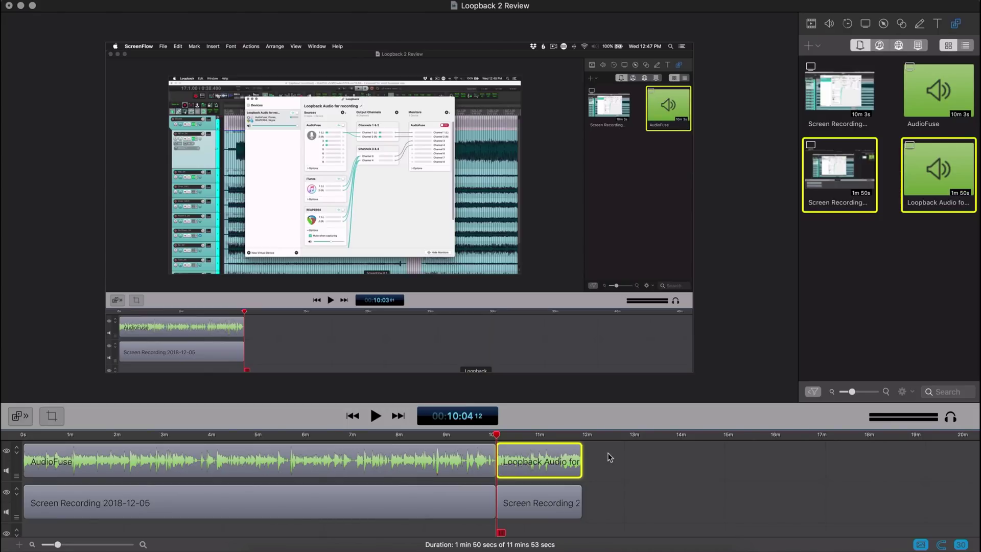
right_click(535, 452)
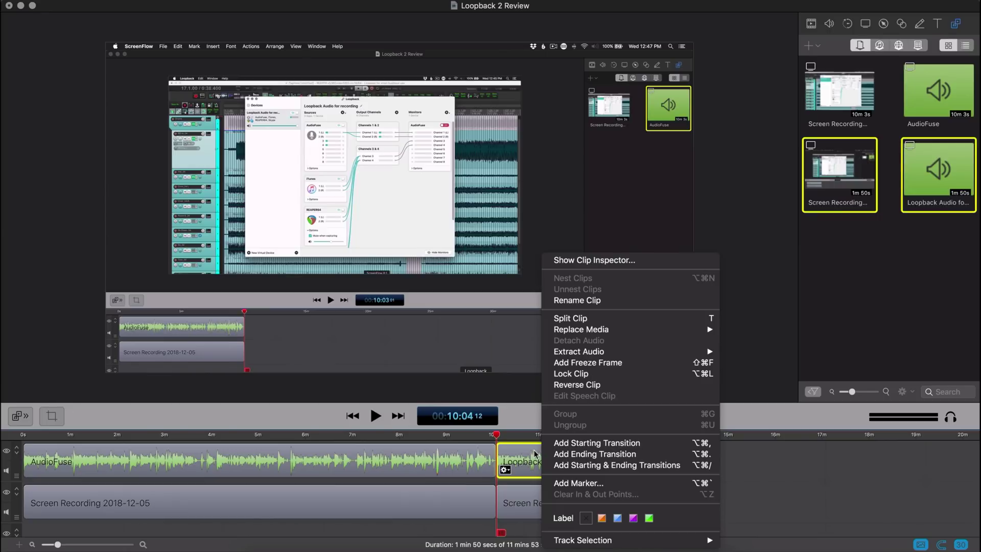
mouse_move(588, 352)
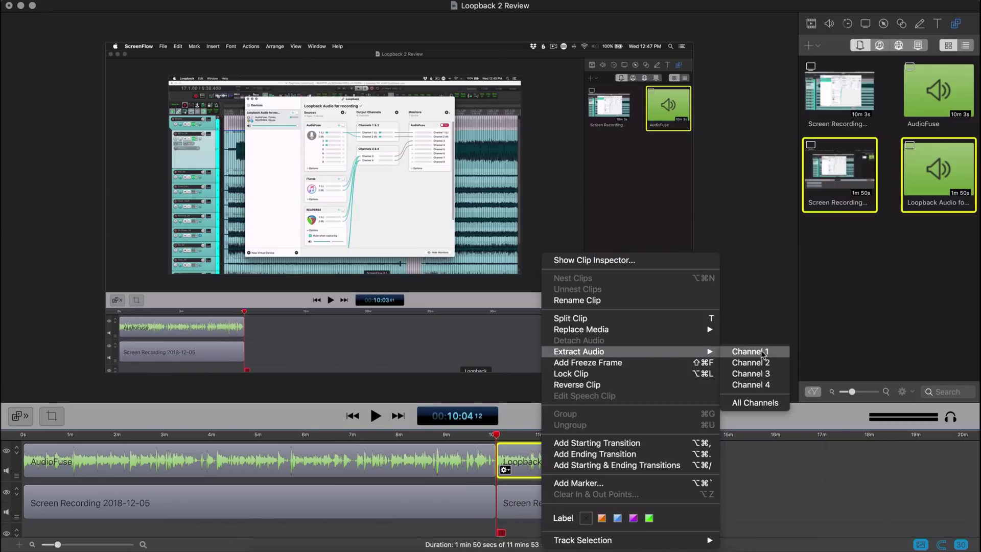
click(756, 403)
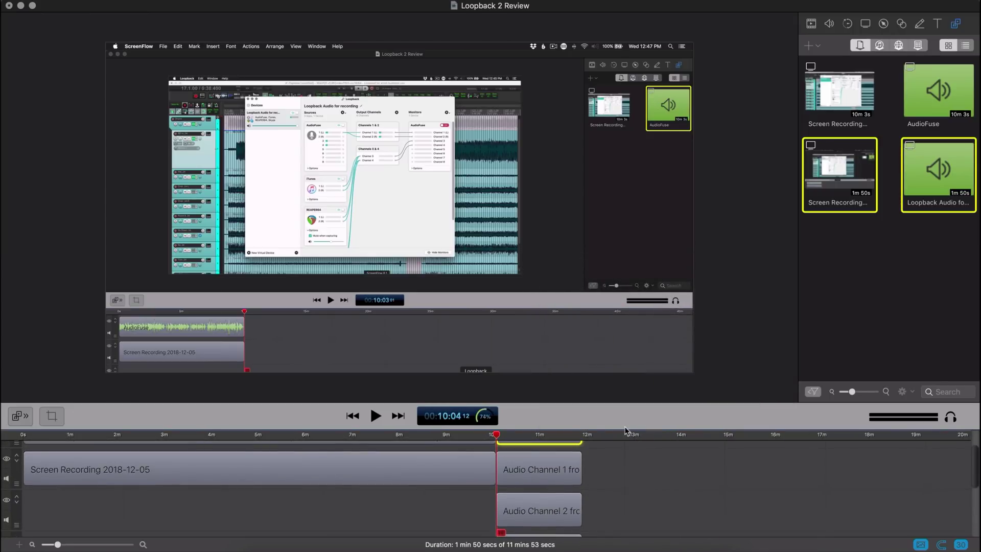
Delete the original combined clip and move the four channel clips up one track
drag(624, 430, 623, 255)
scroll(623, 357, right, 3)
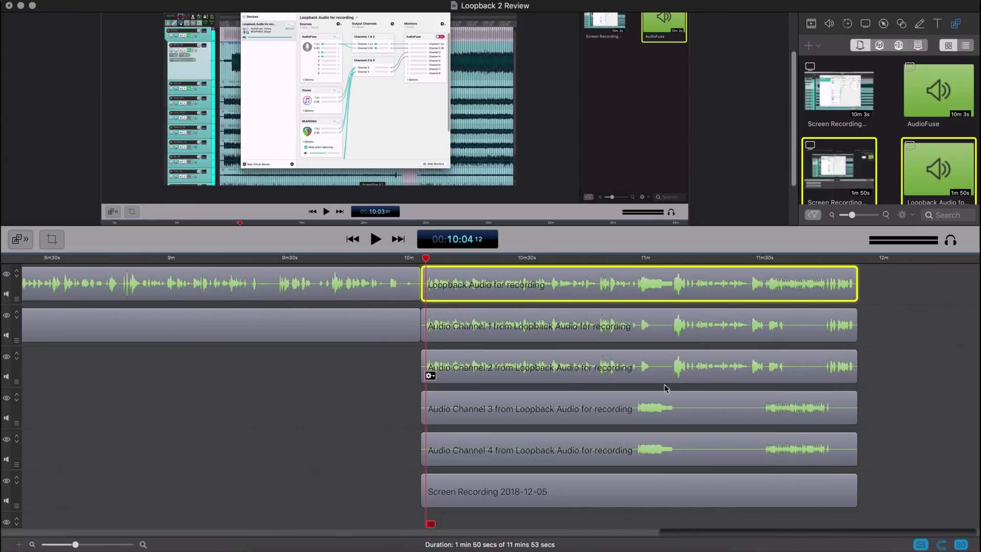
key(Delete)
click(766, 325)
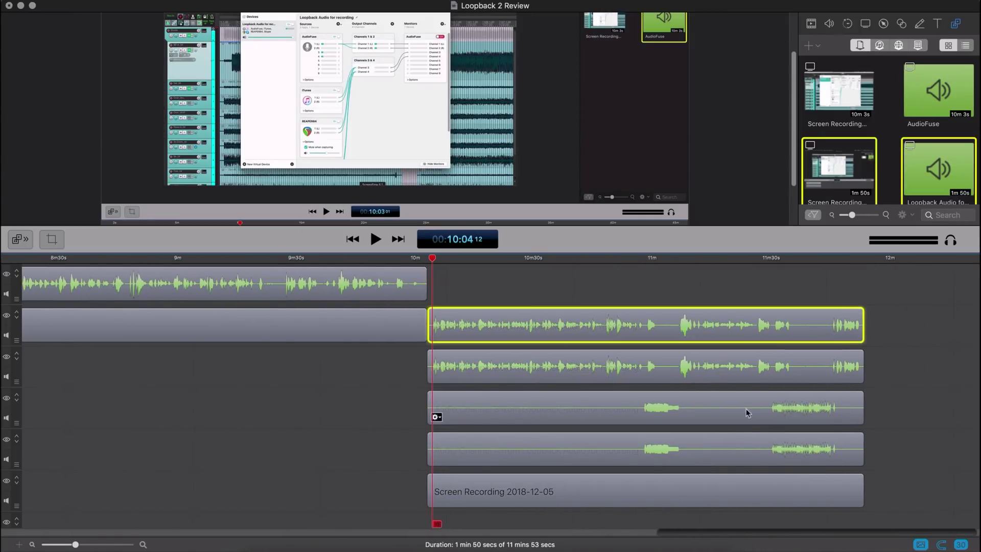
shift+click(744, 451)
drag(673, 327, 676, 284)
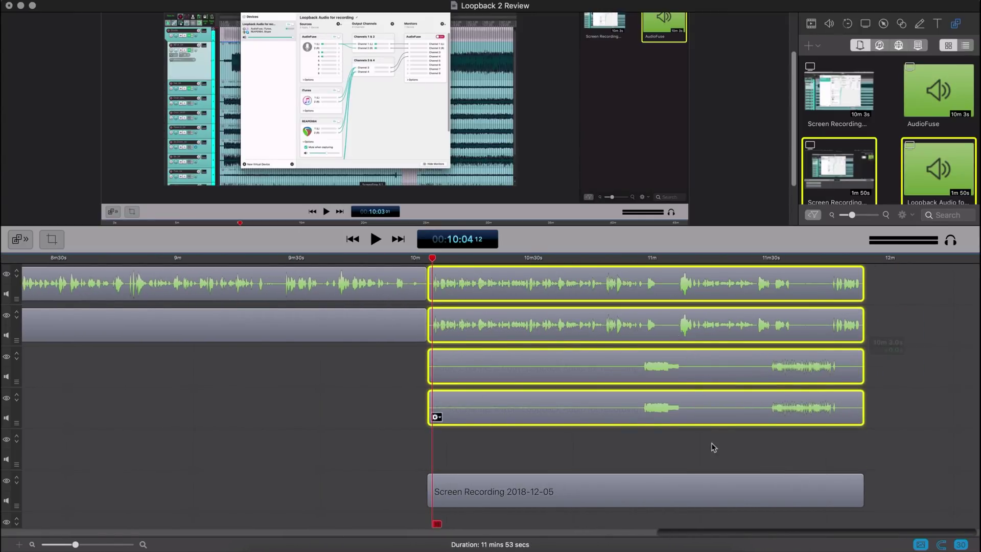
Select the Screen Recording and Audio Channel 3 clips, then move the playhead to 11:00
click(676, 454)
click(638, 493)
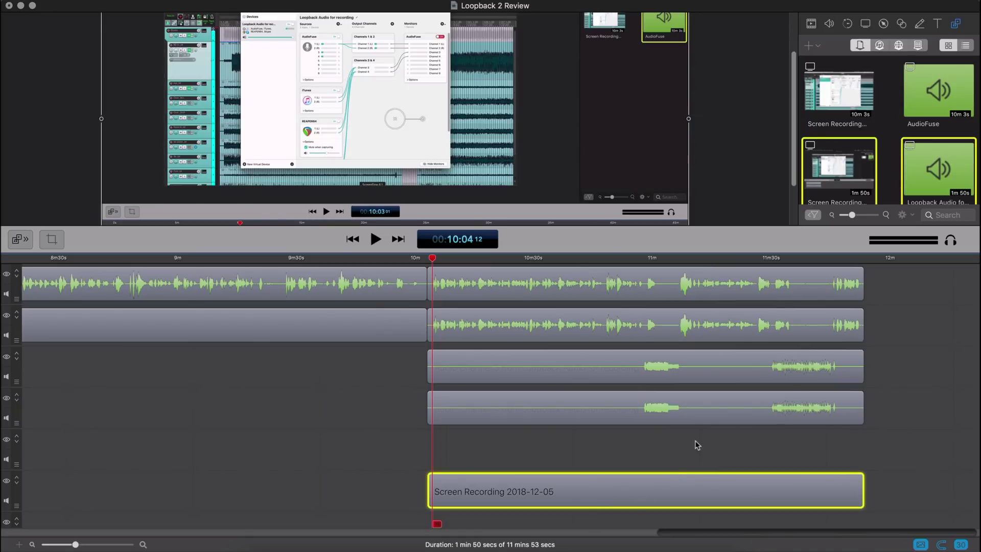
click(647, 378)
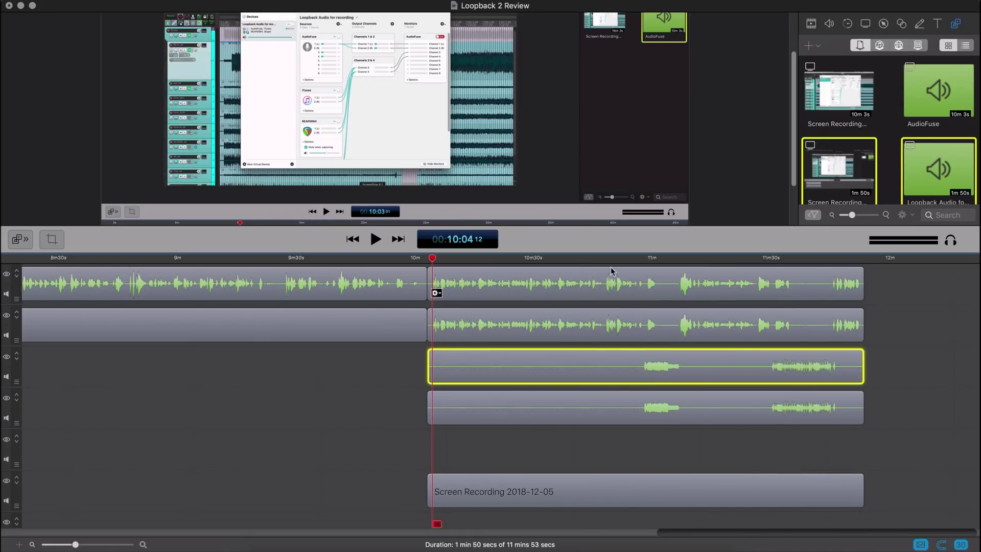
click(652, 258)
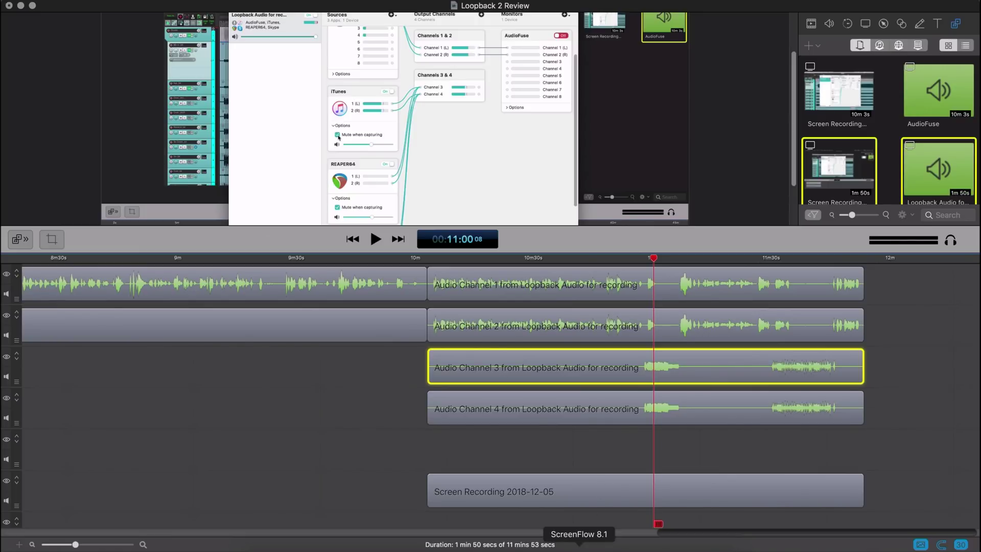
click(578, 547)
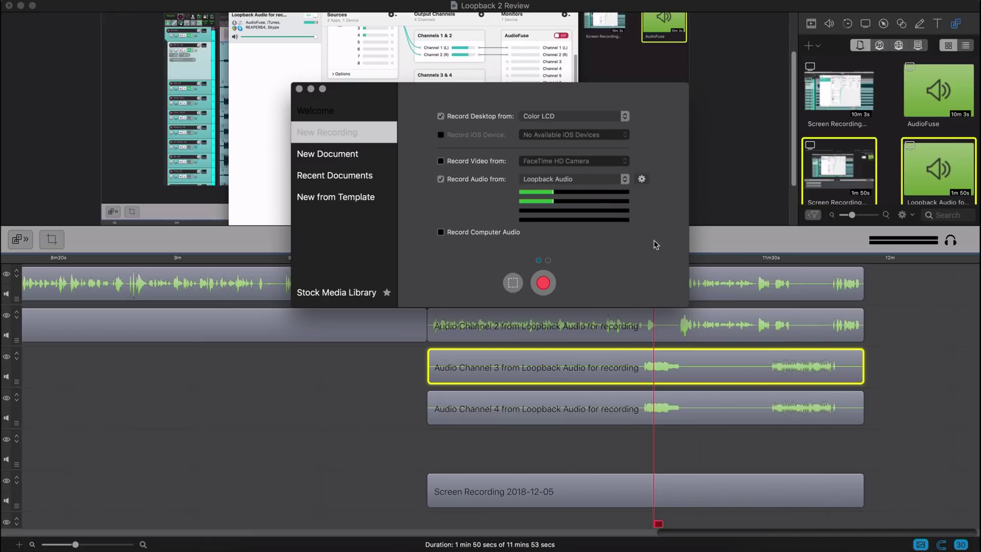
click(641, 179)
mouse_move(618, 99)
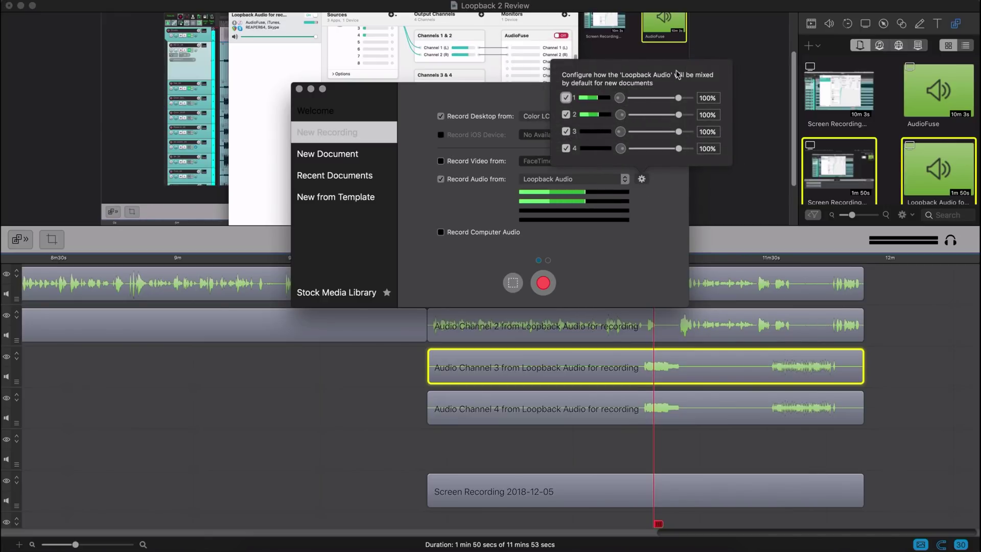
click(670, 244)
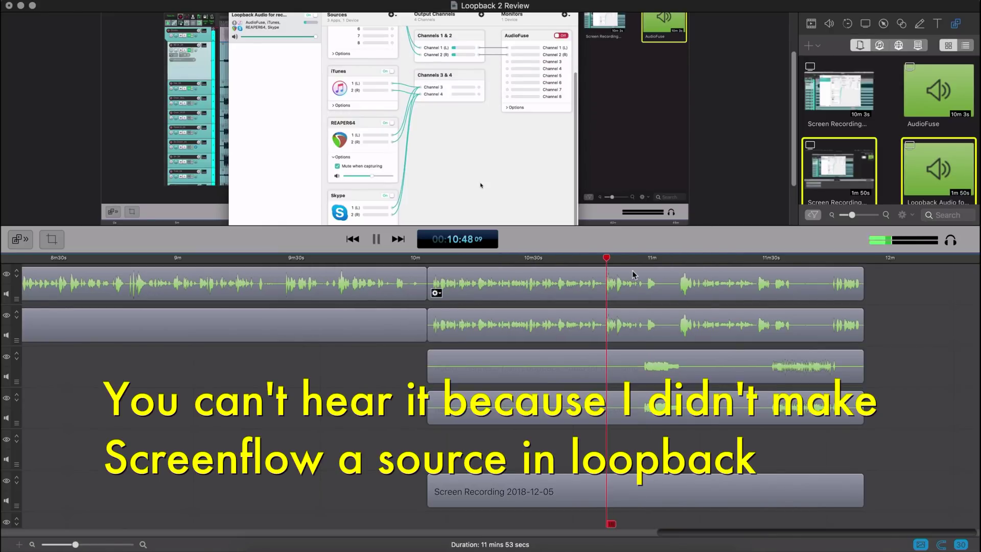
key(space)
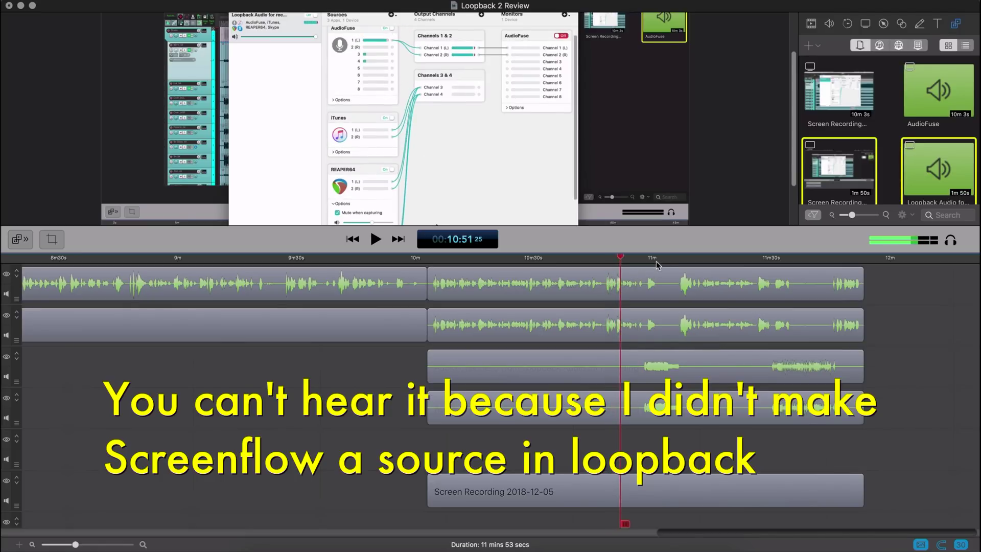
click(657, 265)
scroll(672, 350, up, 5)
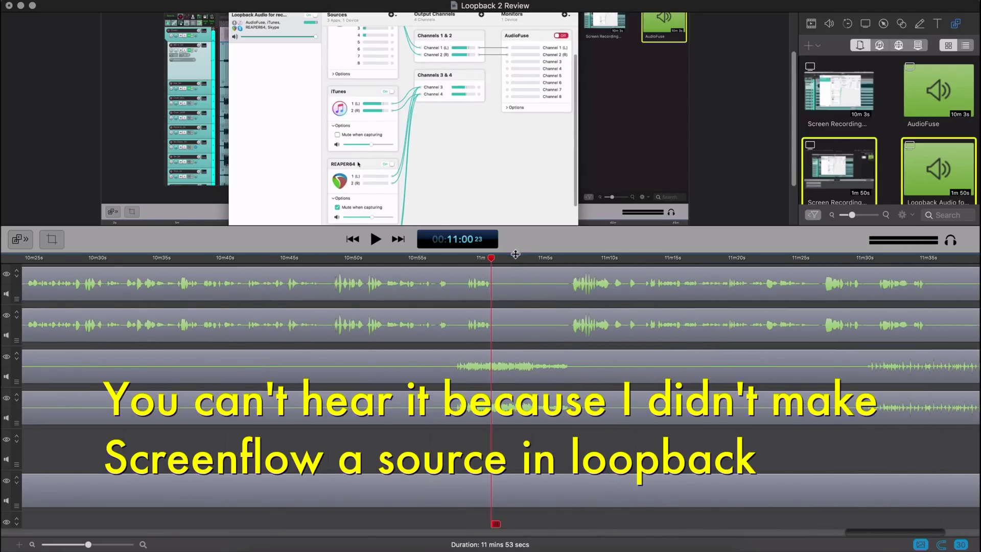
key(space)
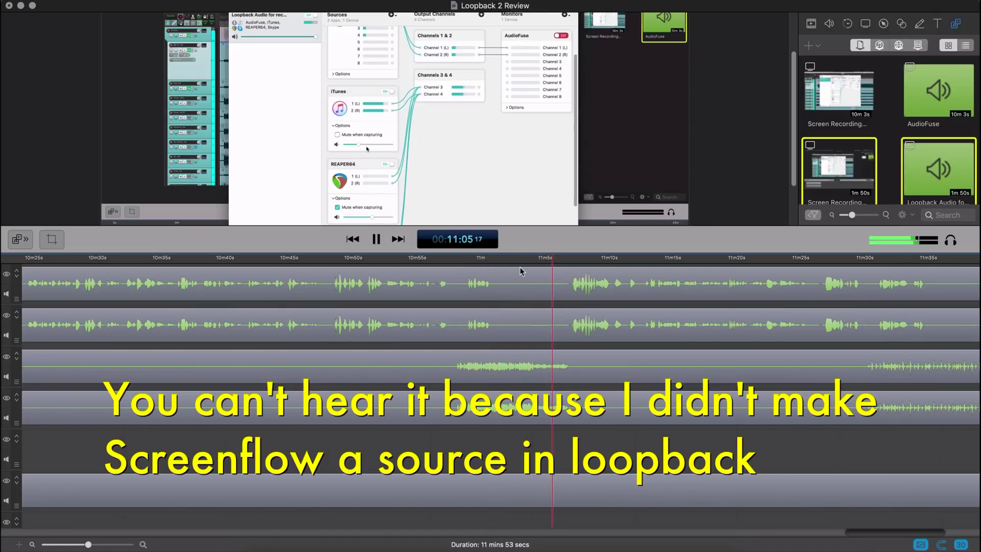
key(space)
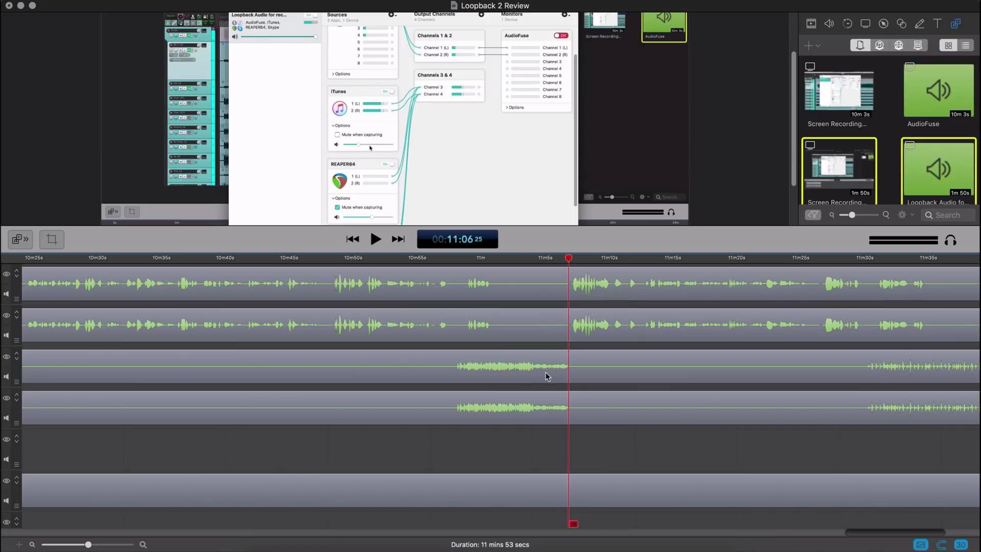
scroll(750, 363, right, 5)
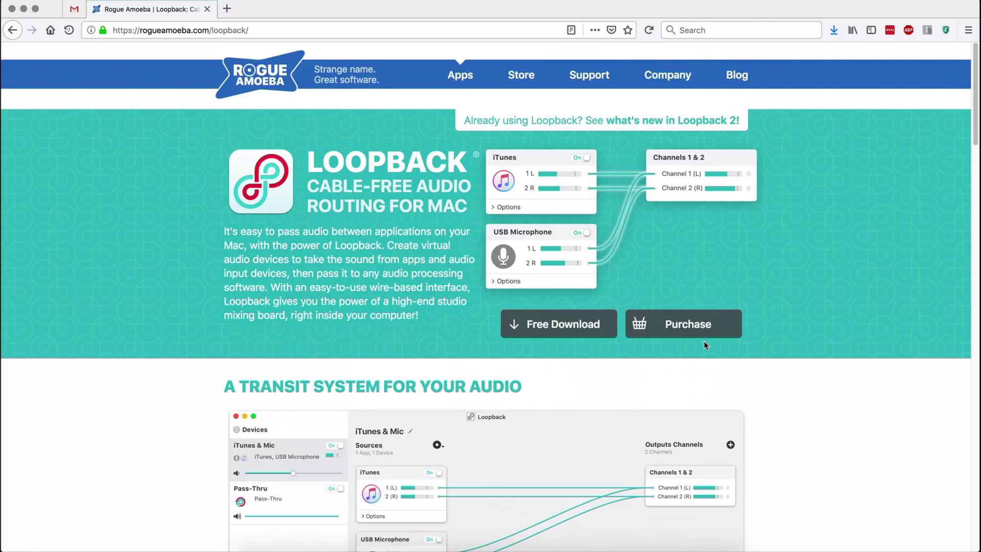
Bring the Loopback window up over Firefox's Loopback product page
click(617, 548)
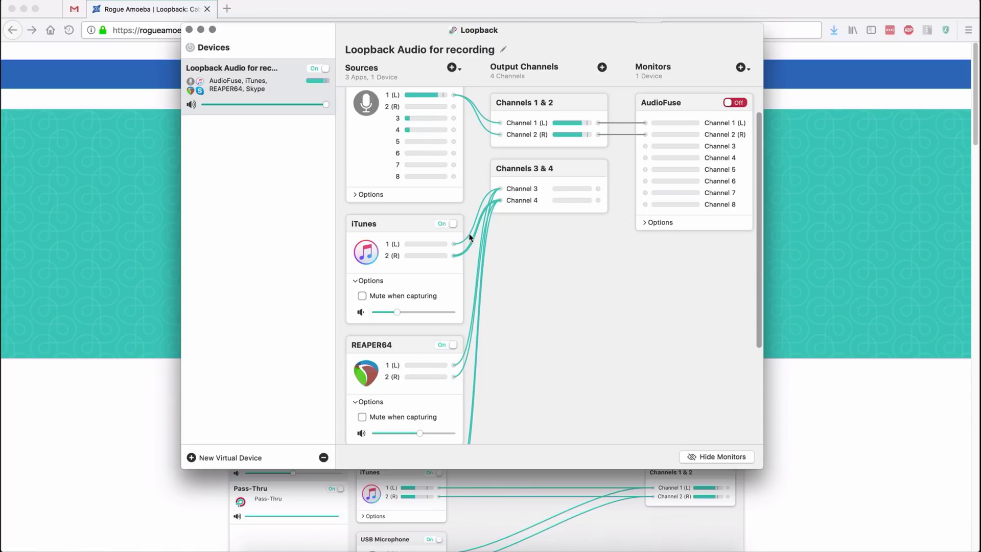
Collapse the iTunes options, then select and deselect all the routing boxes
click(430, 241)
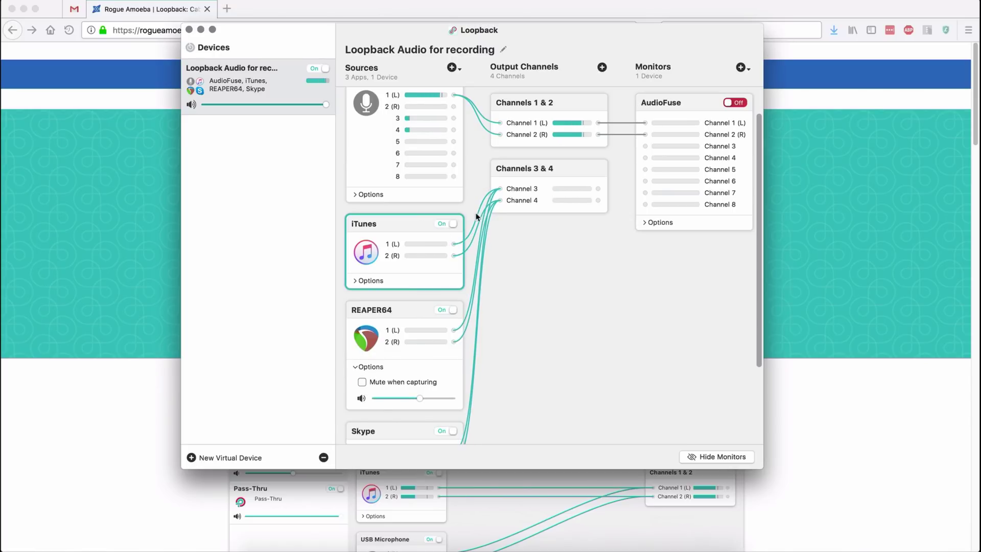
click(479, 222)
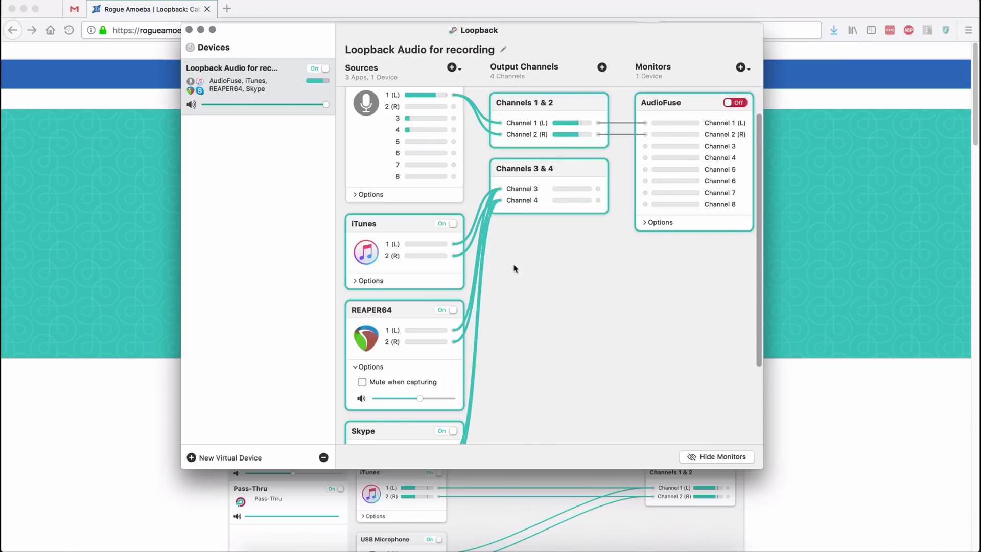
click(524, 279)
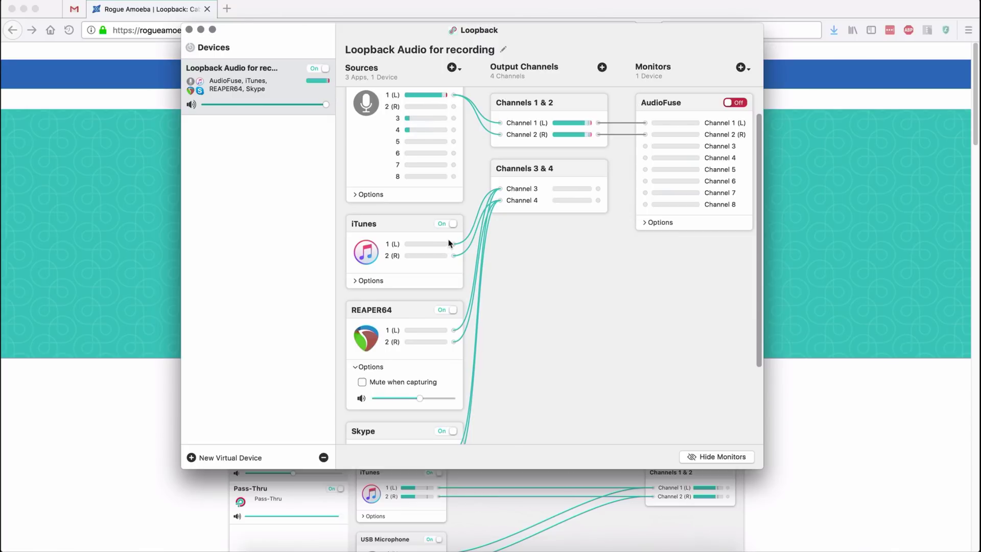
click(49, 1)
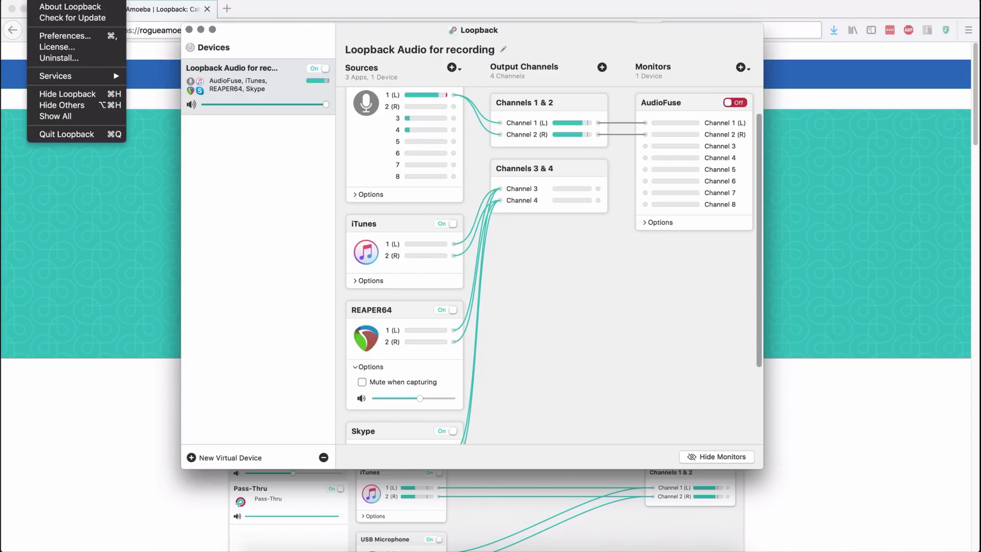
click(68, 36)
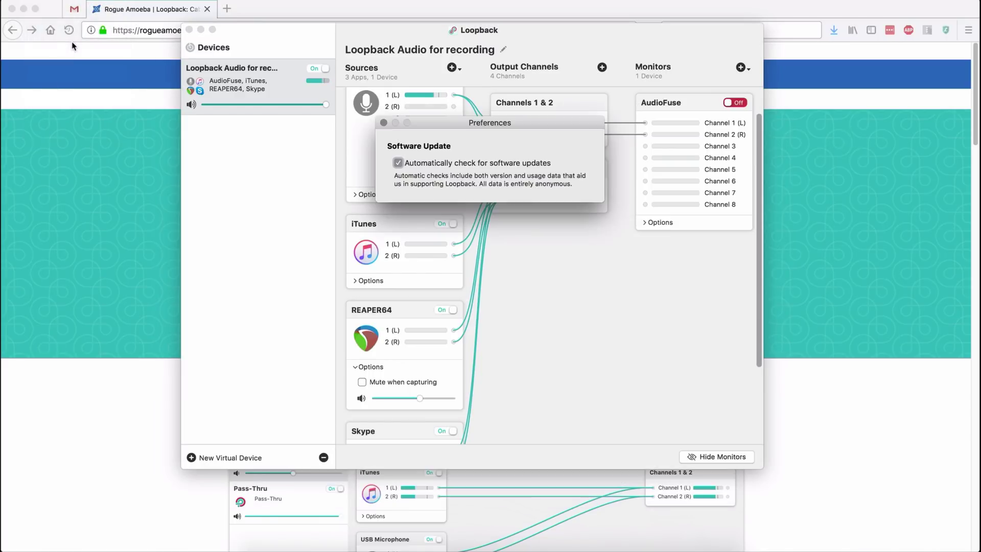
click(383, 124)
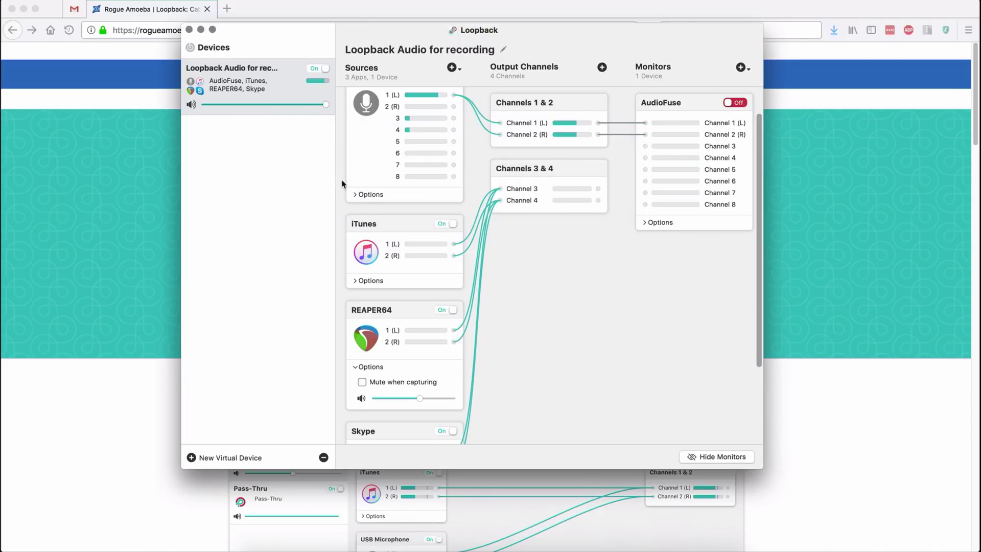
scroll(344, 188, up, 1)
scroll(345, 188, down, 5)
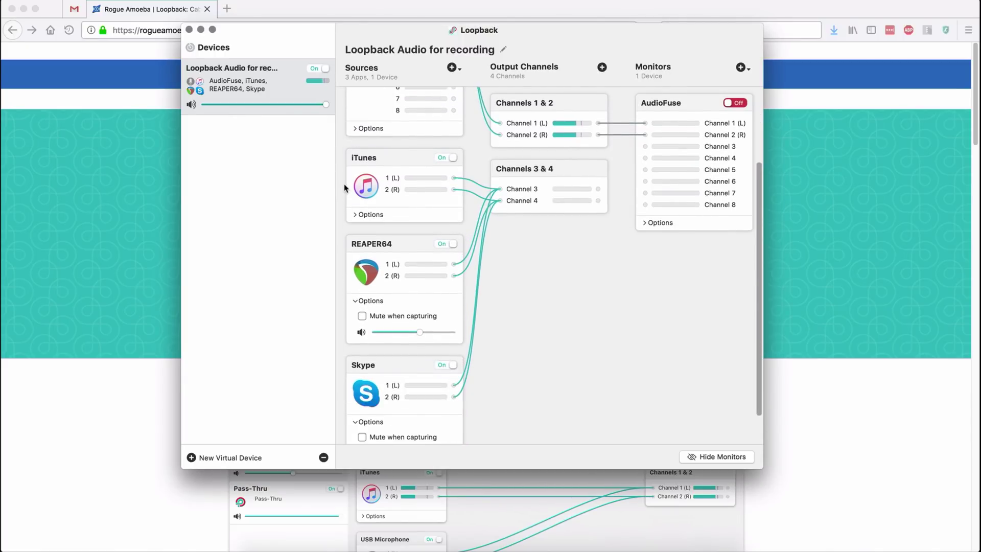
scroll(344, 188, up, 2)
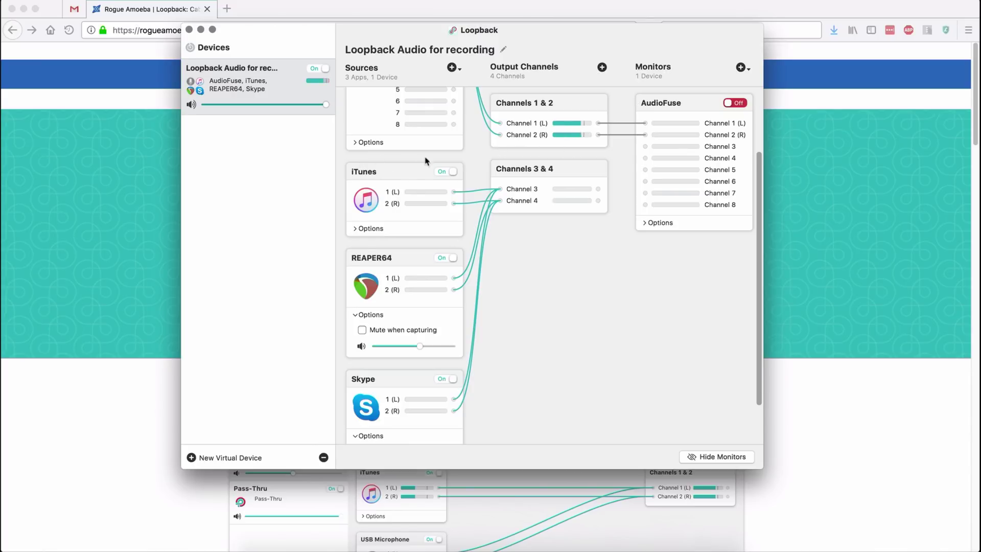
Expand the AudioFuse source's options and set its volume just under maximum
click(358, 143)
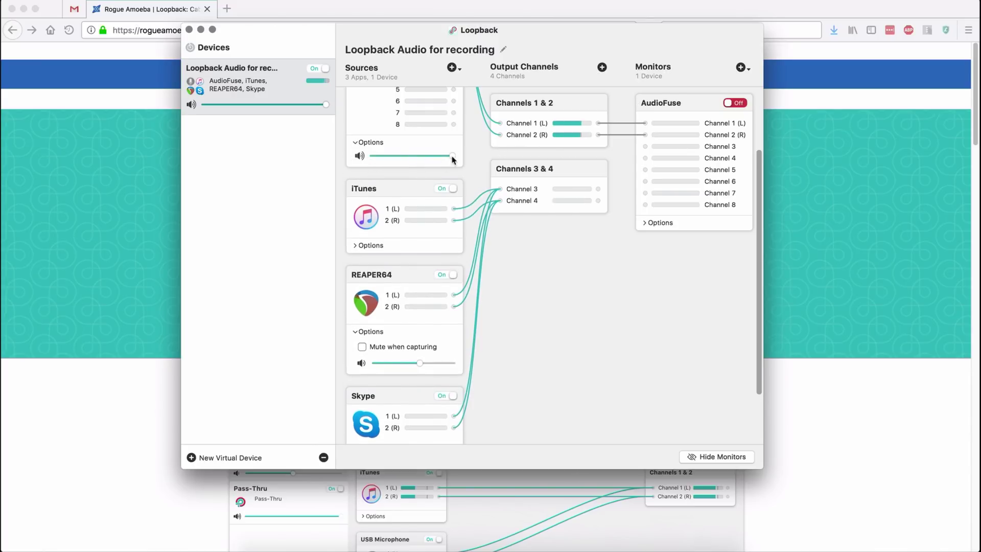
mouse_move(452, 156)
mouse_down()
mouse_move(434, 156)
mouse_move(451, 156)
mouse_up()
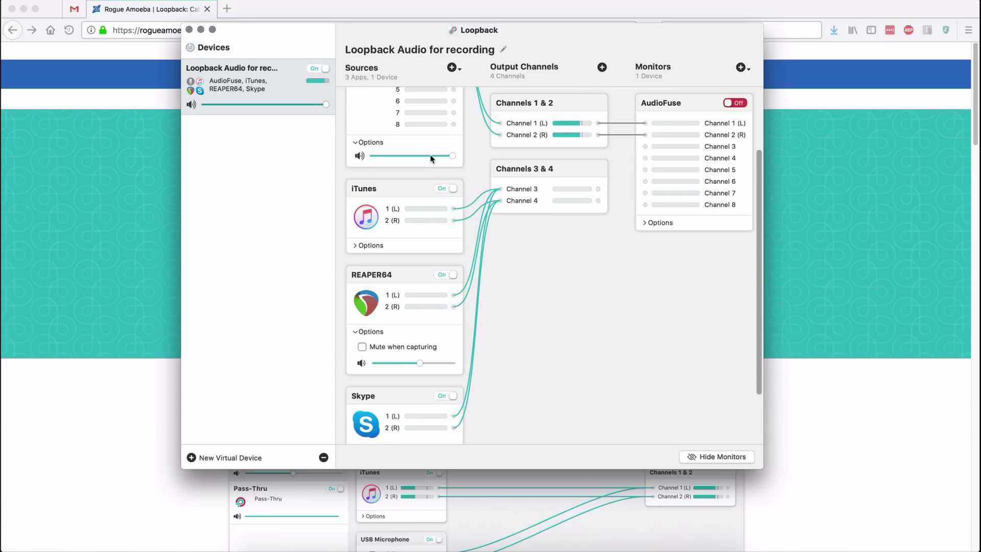